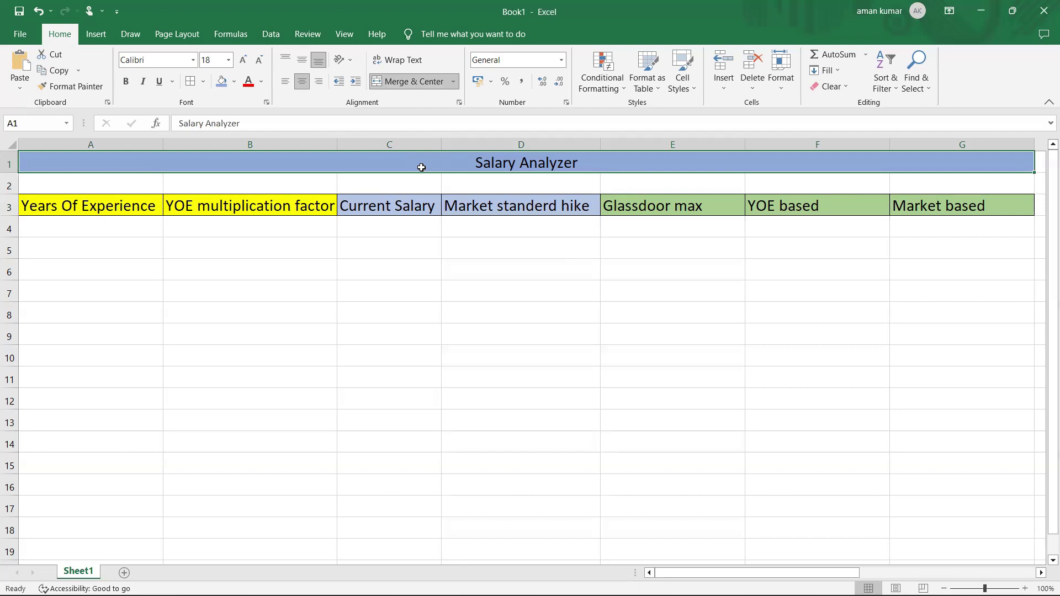
- Review the Salary Analyzer column headings in row 3, from Years Of Experience through Market based
{"action": "left_click", "coordinate": [96, 212]}
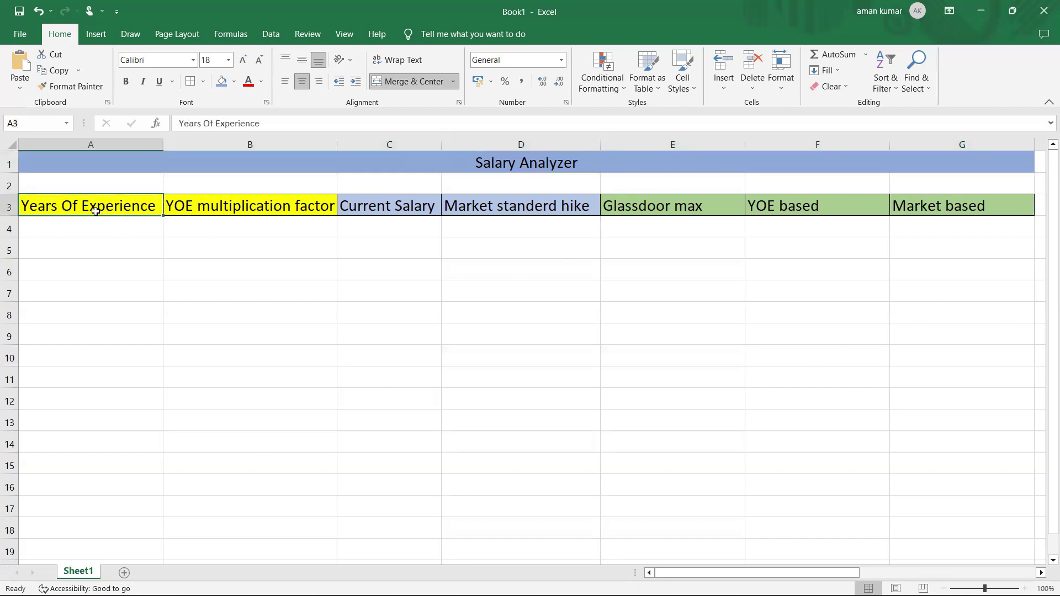
{"action": "left_click", "coordinate": [288, 211]}
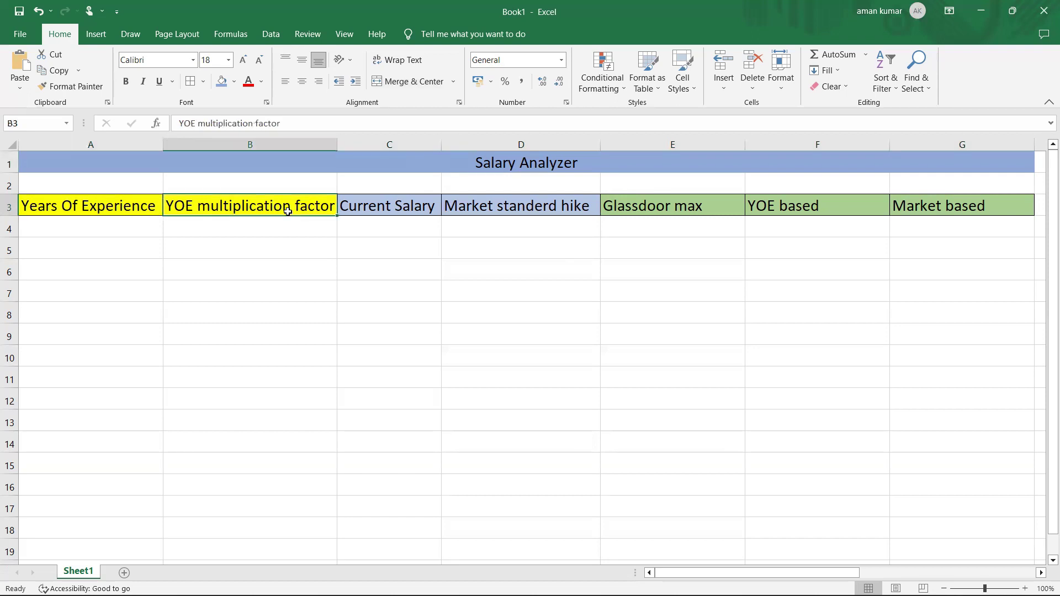
{"action": "left_click", "coordinate": [383, 209]}
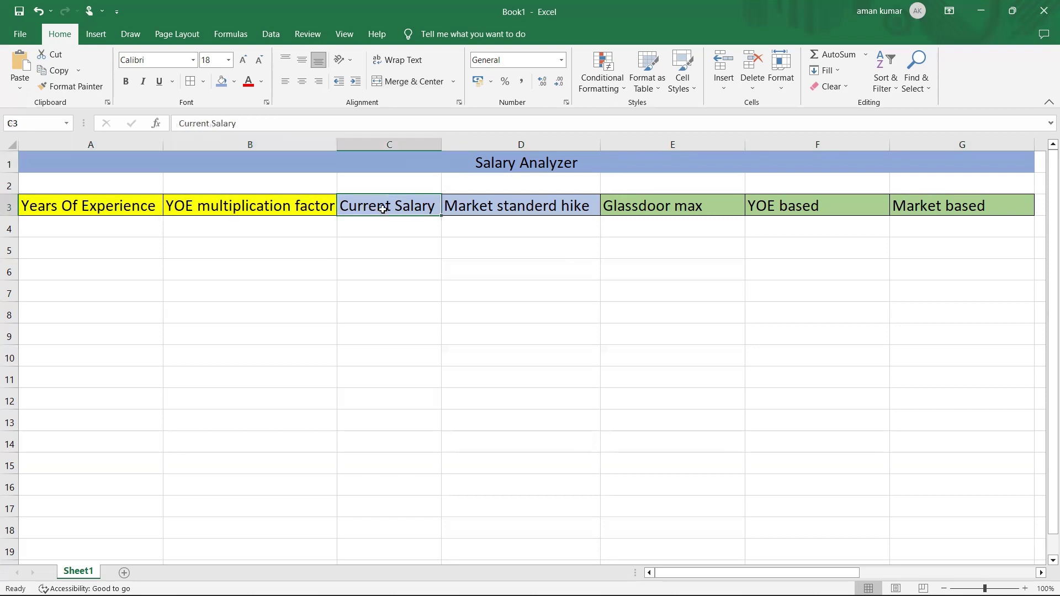
{"action": "left_click", "coordinate": [503, 214]}
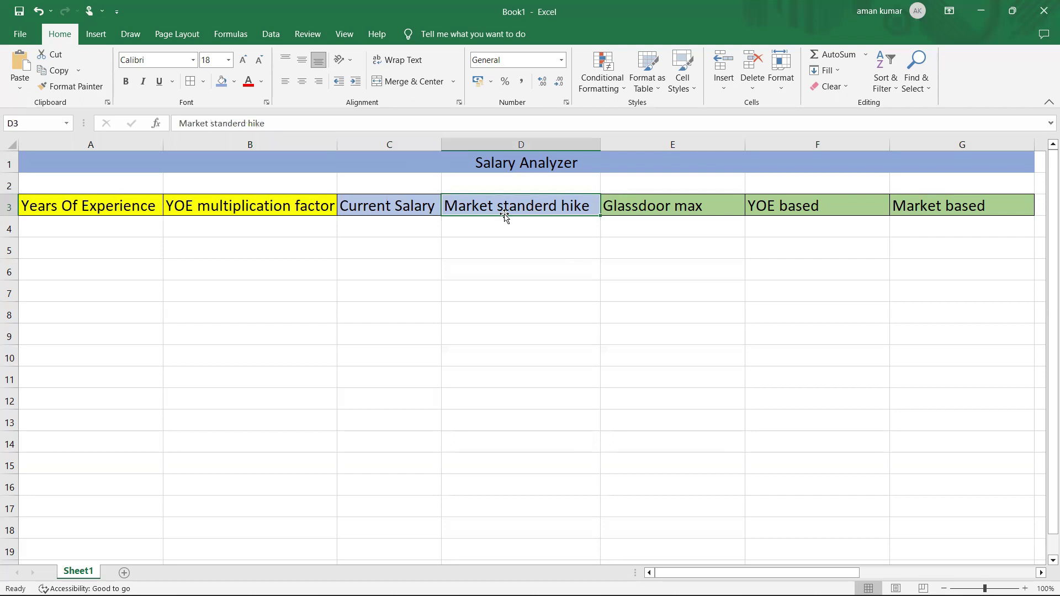
{"action": "left_click", "coordinate": [653, 210]}
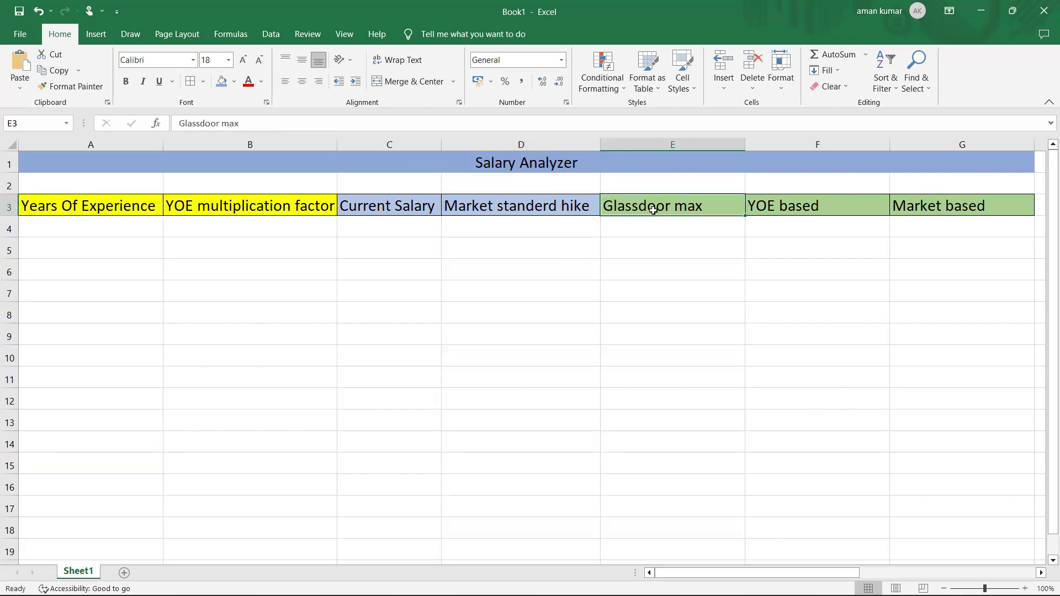
{"action": "left_click", "coordinate": [790, 207]}
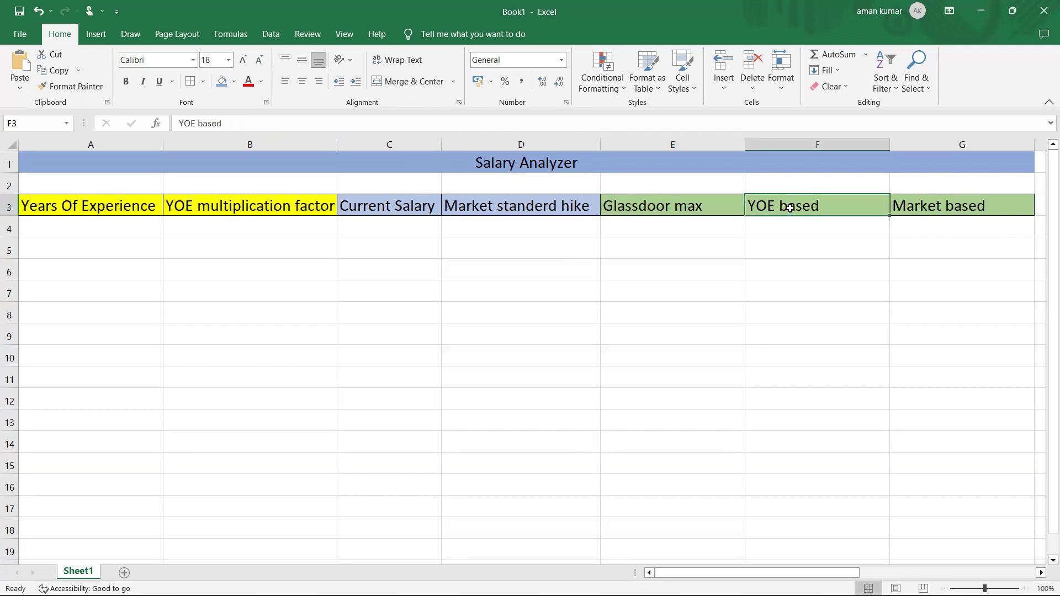
{"action": "left_click", "coordinate": [936, 209]}
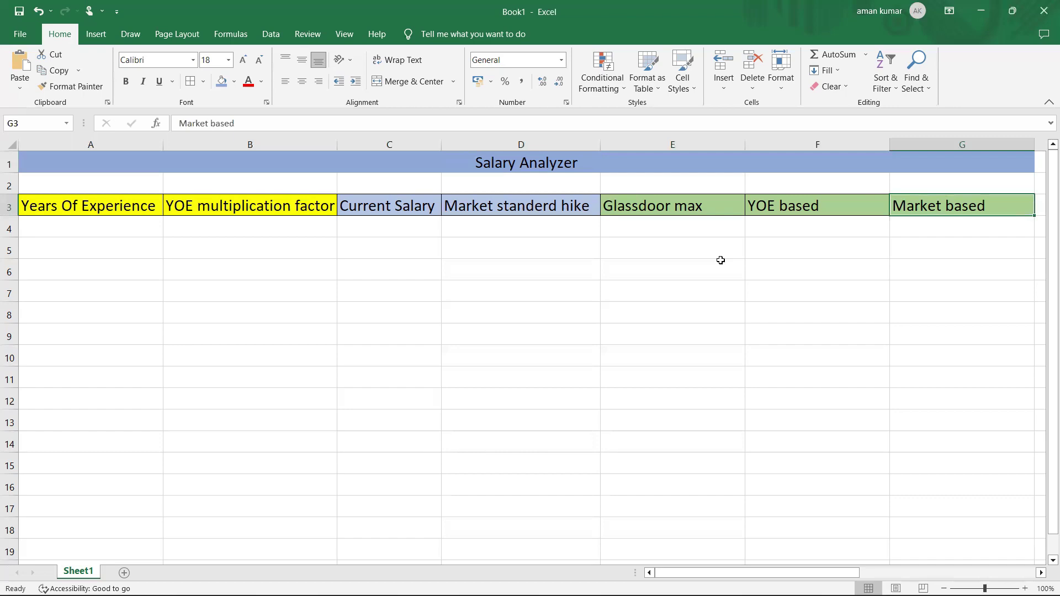
- Switch to Glassdoor in the browser and search for the company TCS in Bangalore (India), using the Companies category
{"action": "key", "text": "alt+Tab"}
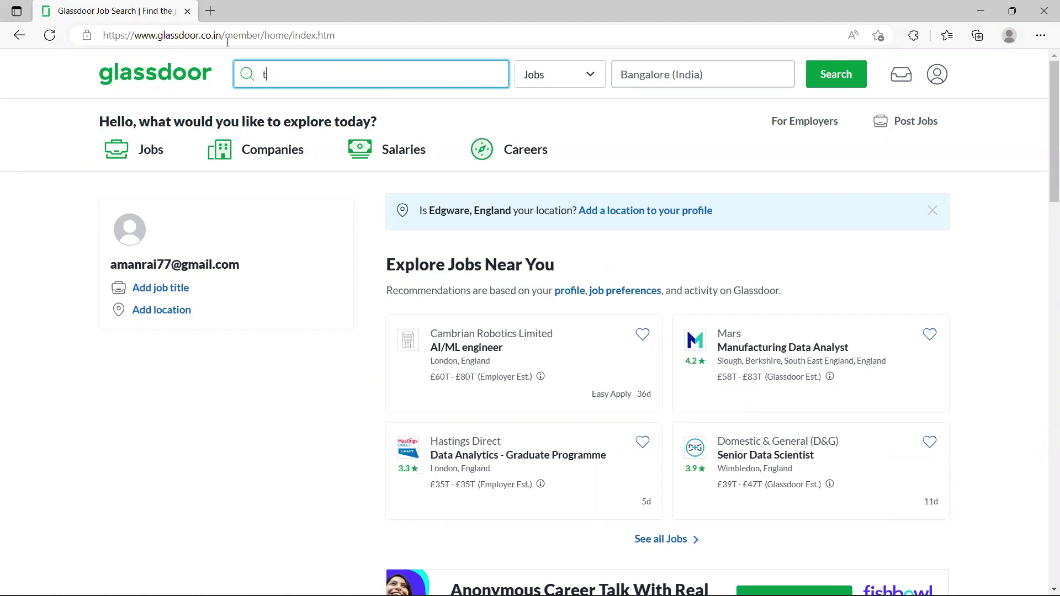
{"action": "type", "text": "d"}
{"action": "type", "text": "s"}
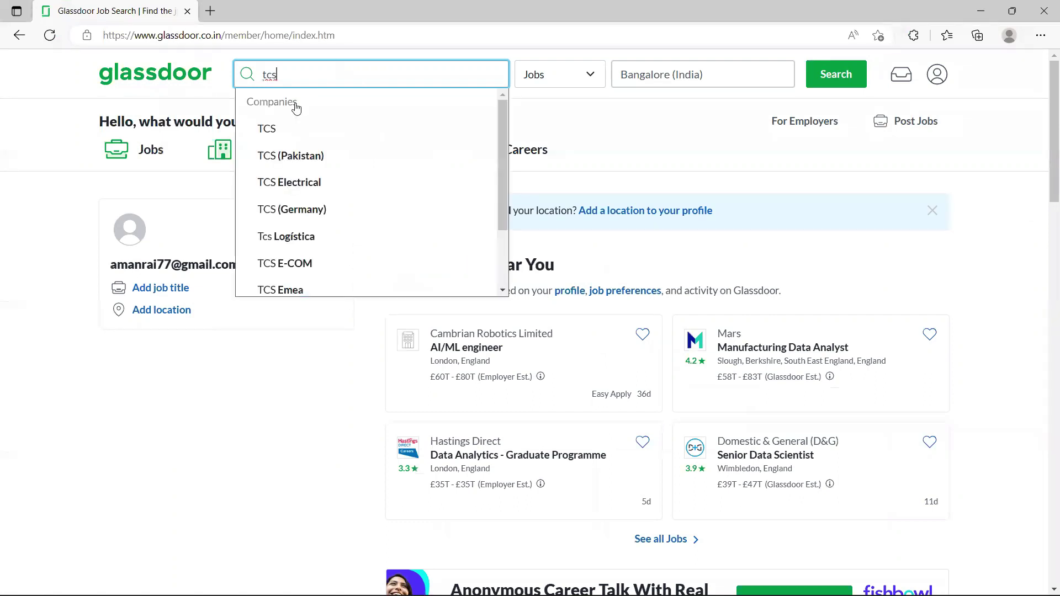
{"action": "left_click", "coordinate": [258, 128]}
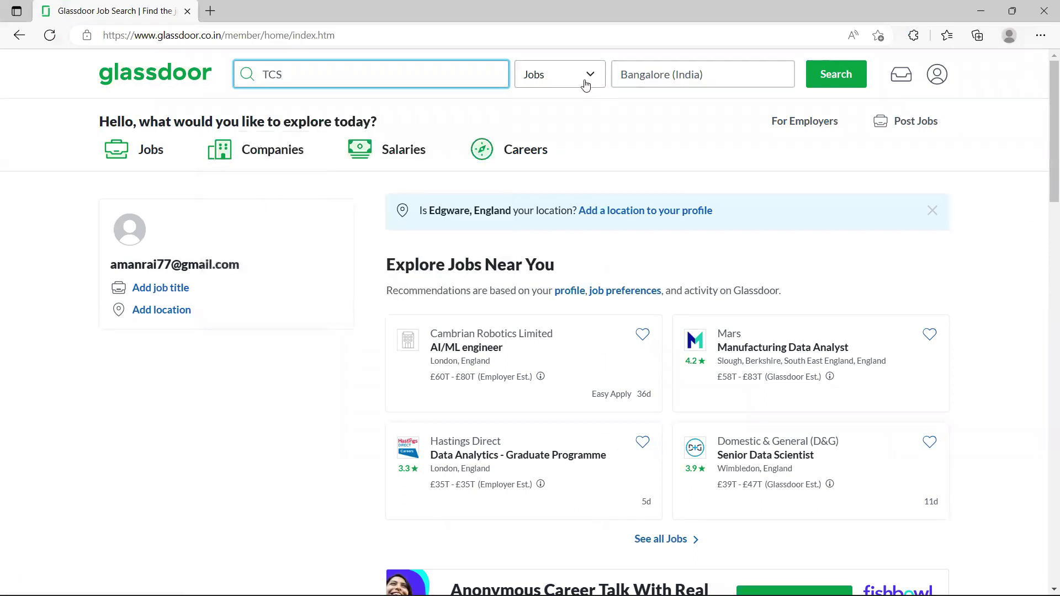
{"action": "left_click", "coordinate": [586, 83]}
{"action": "left_click", "coordinate": [563, 135]}
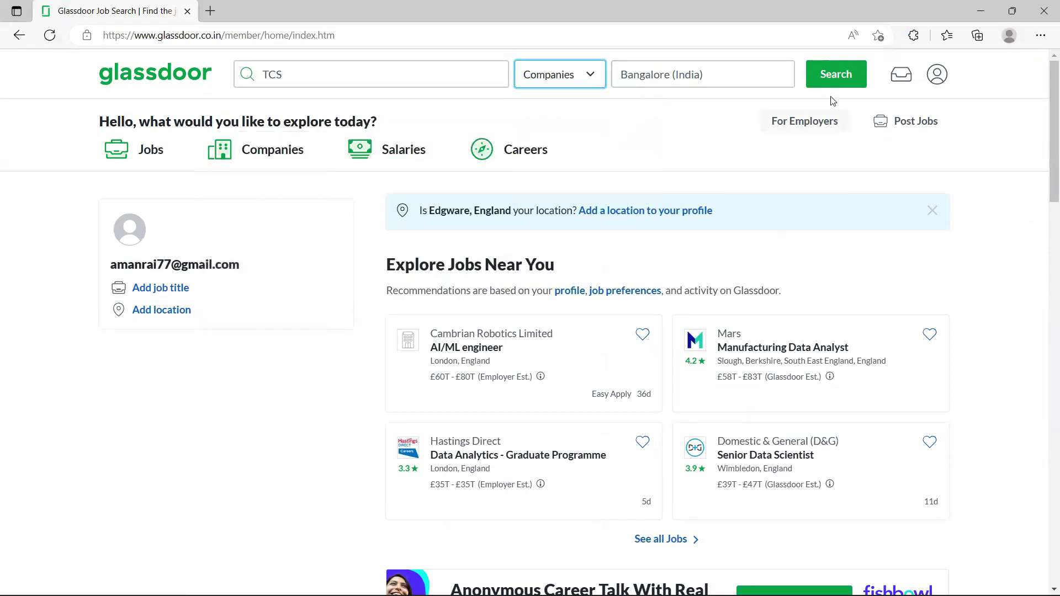
{"action": "left_click", "coordinate": [834, 75]}
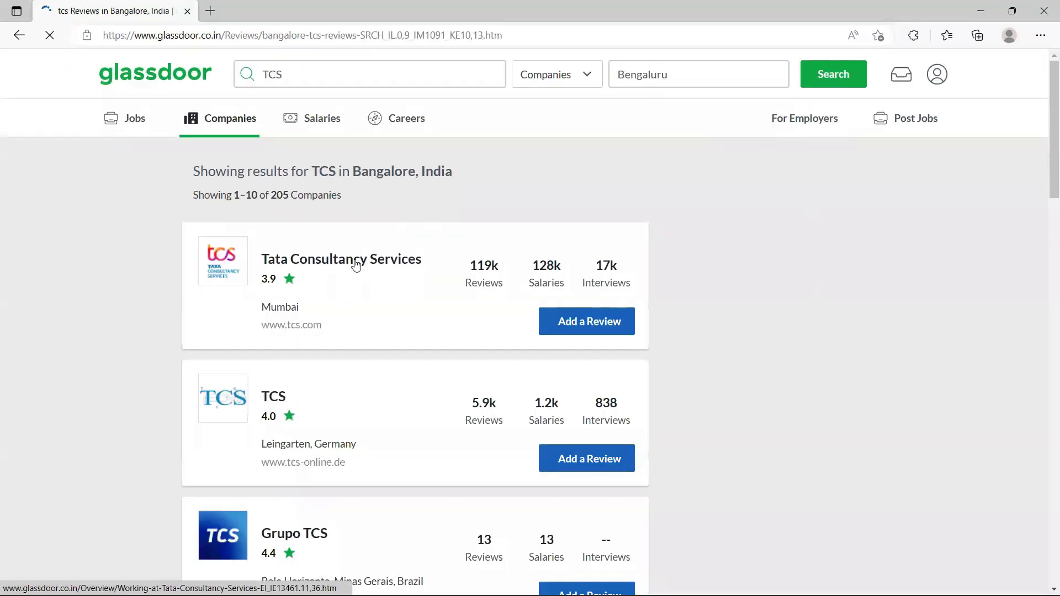
- Open the salaries of Tata Consultancy Services and look up the Data Scientist job title
{"action": "left_click", "coordinate": [352, 259]}
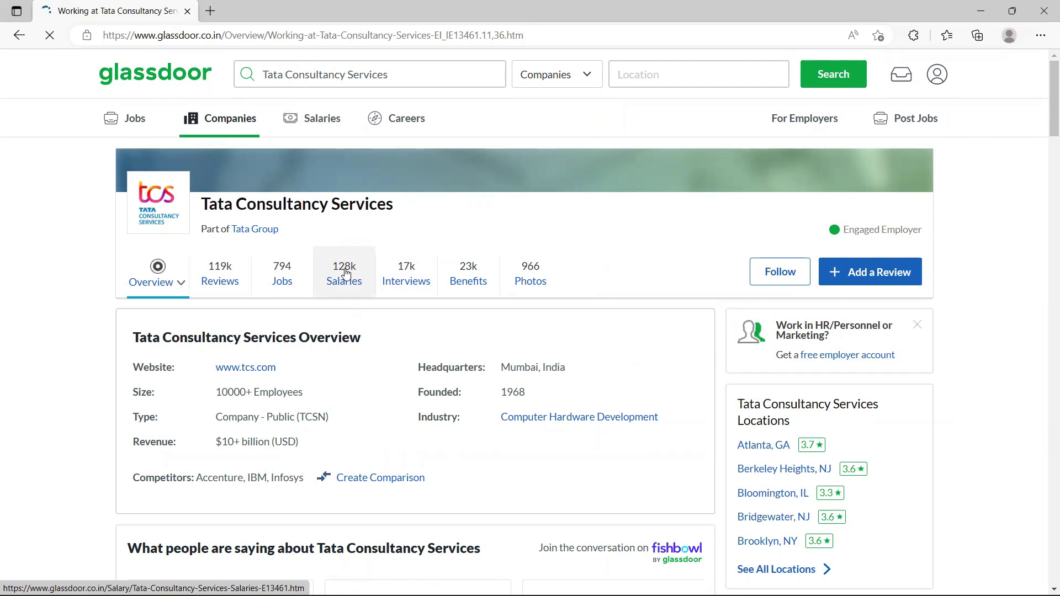
{"action": "left_click", "coordinate": [346, 272]}
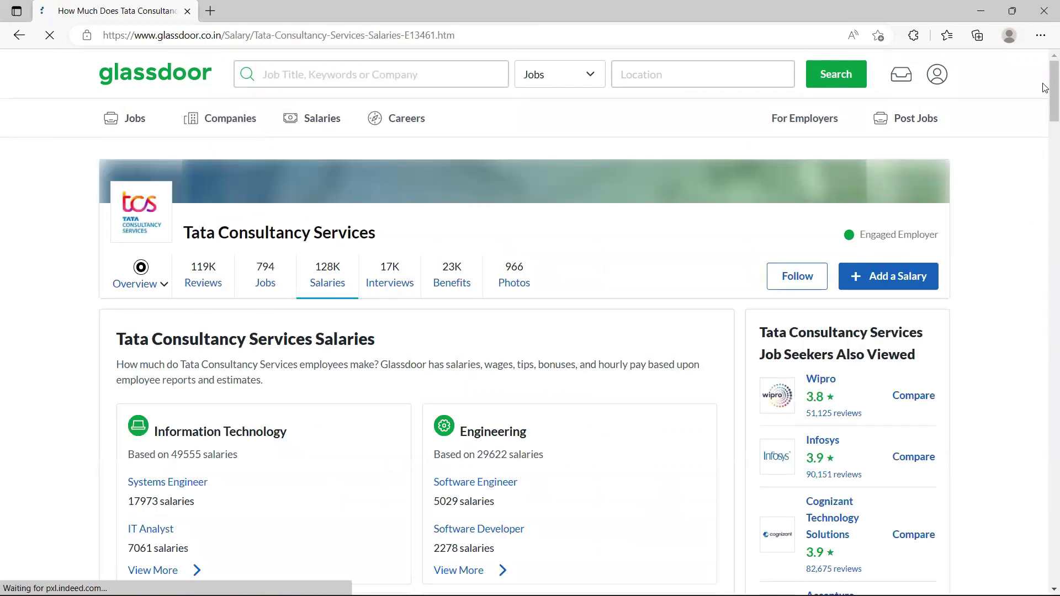
{"action": "left_click_drag", "start_coordinate": [1046, 111], "coordinate": [1050, 169]}
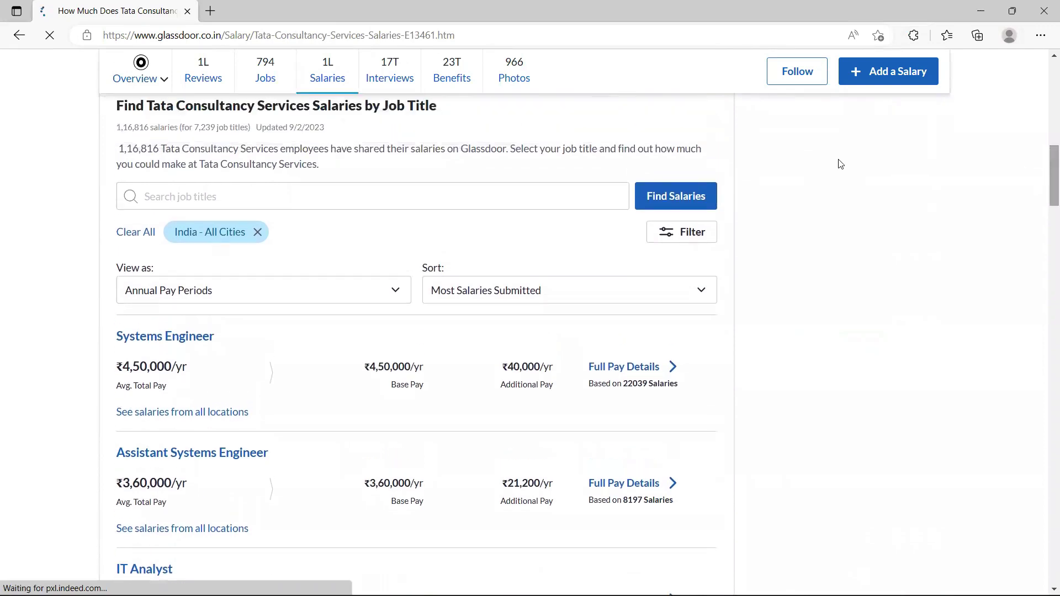
{"action": "left_click", "coordinate": [547, 197]}
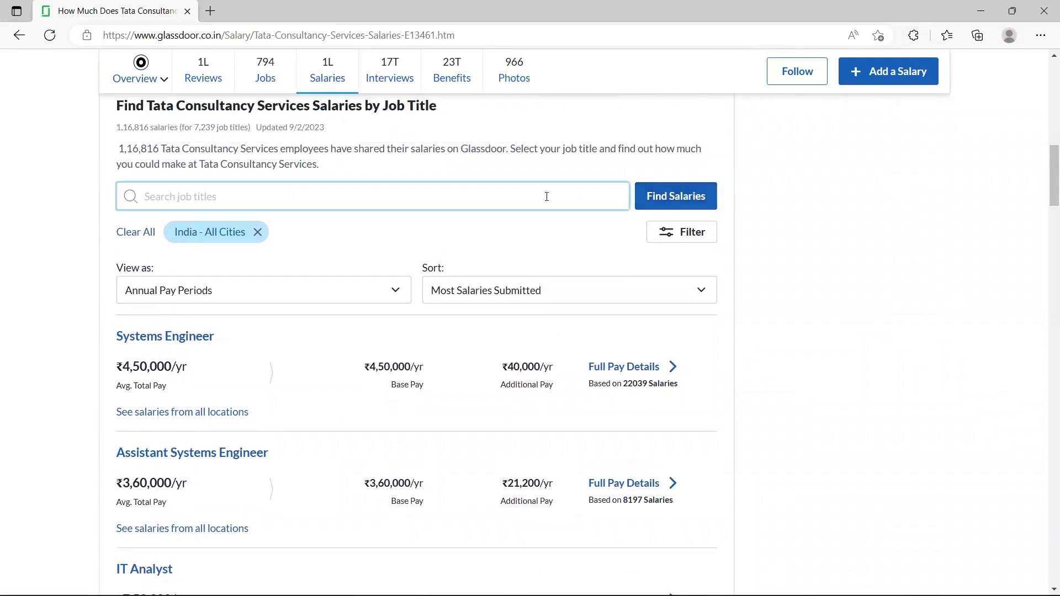
{"action": "type", "text": "data"}
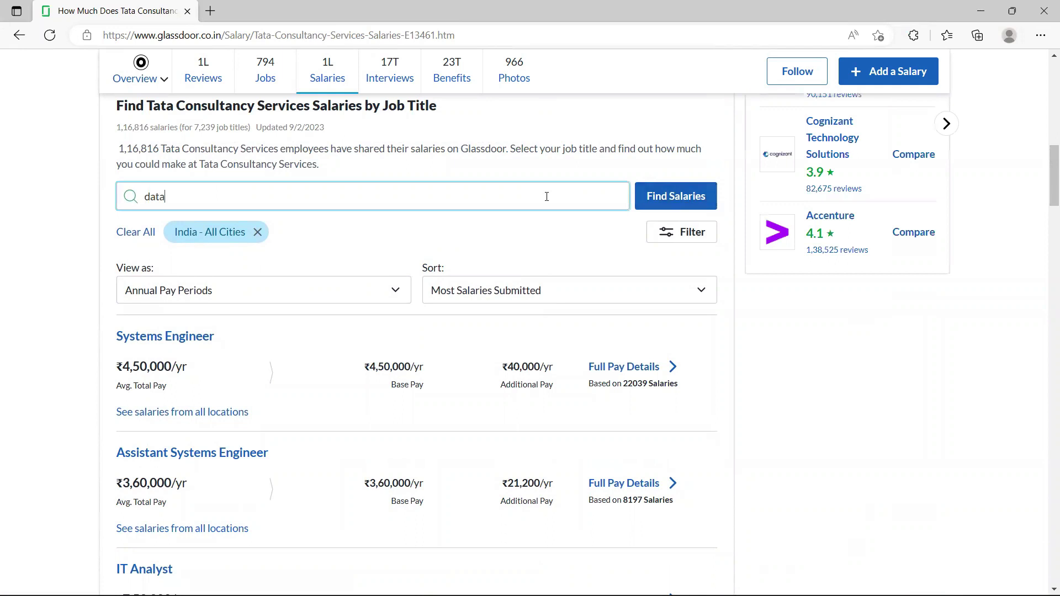
{"action": "type", "text": " sci"}
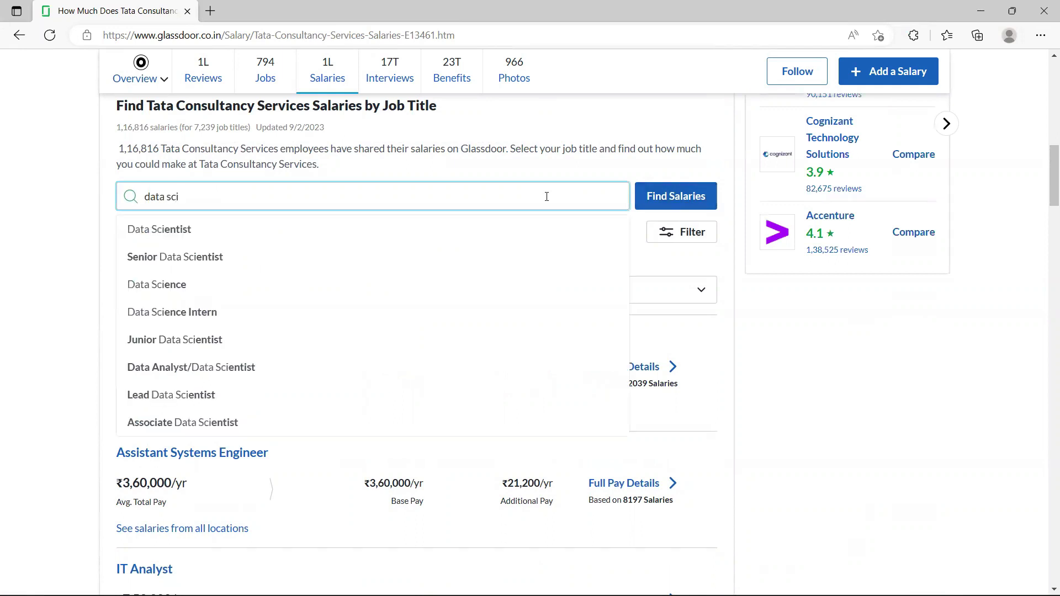
{"action": "left_click", "coordinate": [171, 229]}
{"action": "left_click", "coordinate": [689, 158]}
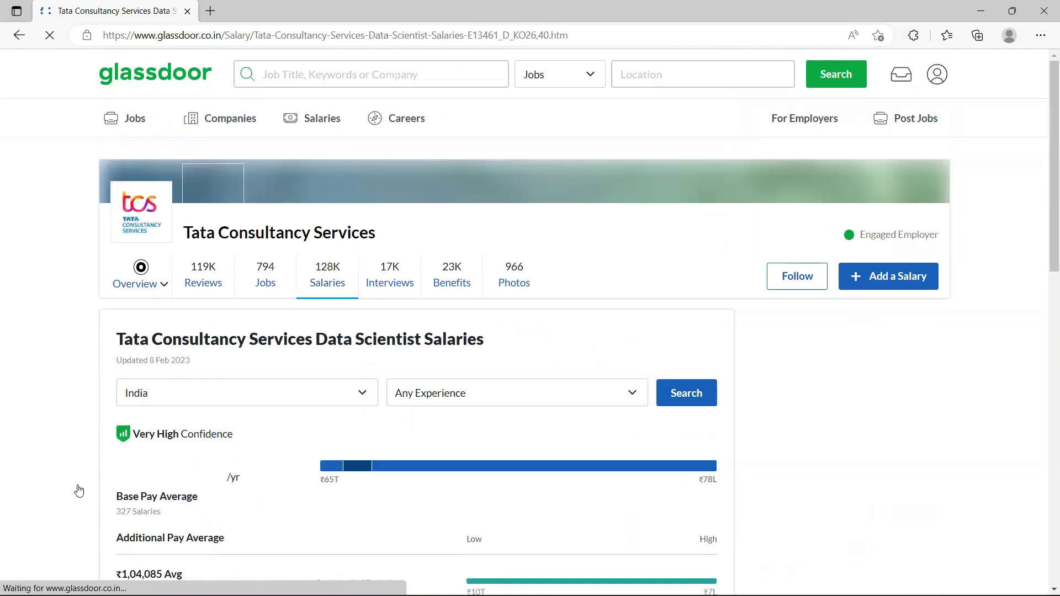
- Filter the Data Scientist salaries in India to 10-14 Years of experience and run the search
{"action": "scroll", "coordinate": [1045, 142], "scroll_direction": "down", "scroll_amount": 4}
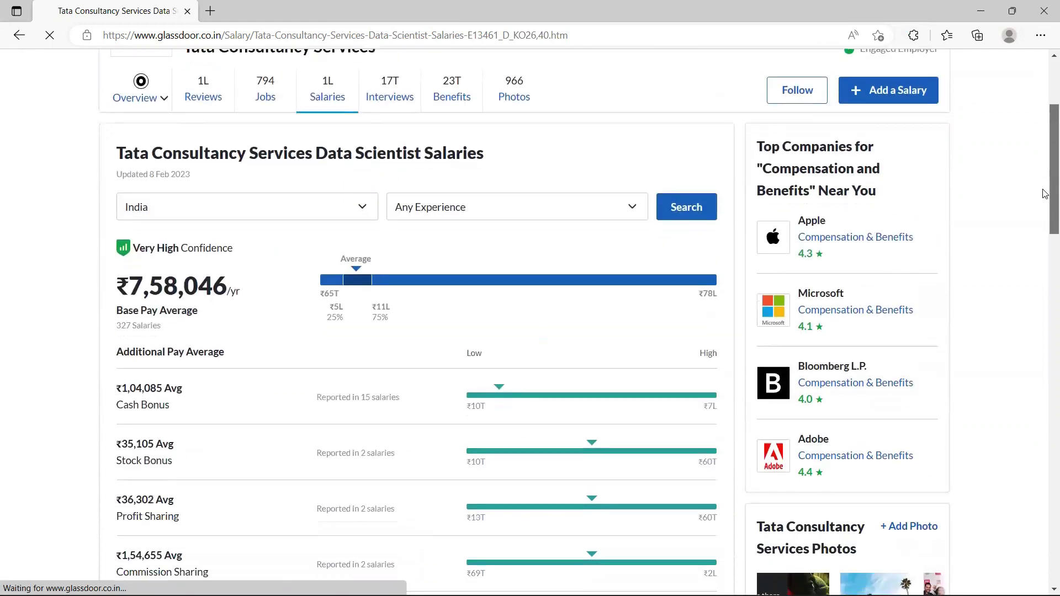
{"action": "scroll", "coordinate": [1043, 188], "scroll_direction": "up", "scroll_amount": 2}
{"action": "scroll", "coordinate": [1043, 187], "scroll_direction": "down", "scroll_amount": 1}
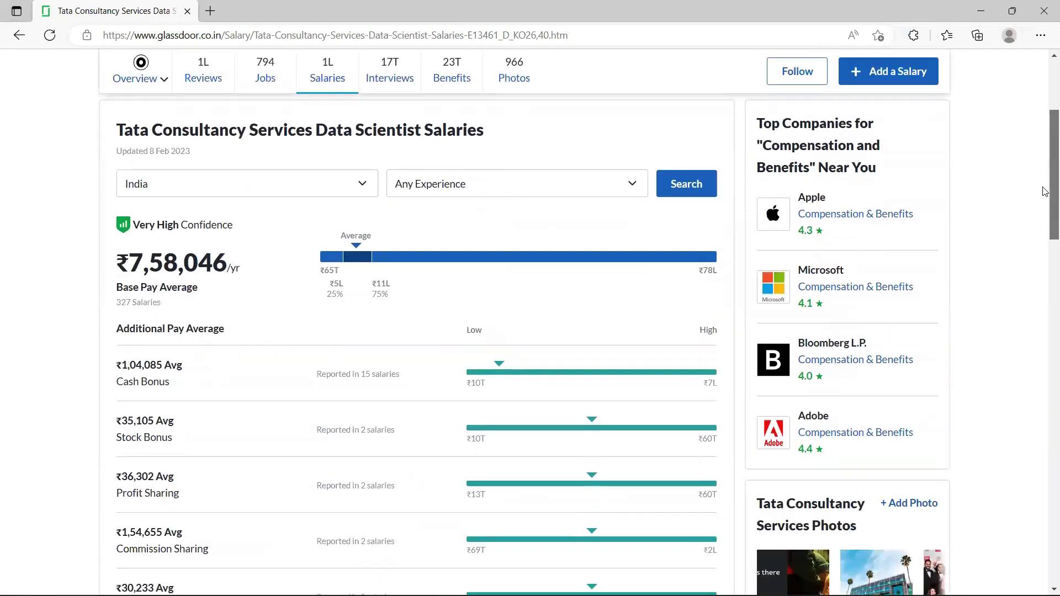
{"action": "left_click", "coordinate": [633, 185]}
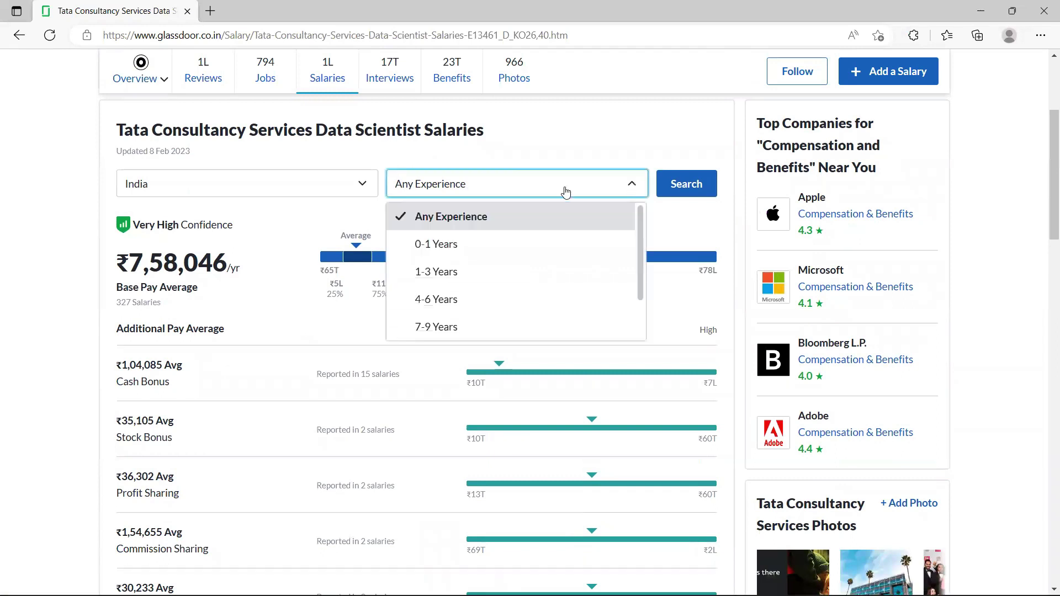
{"action": "scroll", "coordinate": [635, 301], "scroll_direction": "down", "scroll_amount": 2}
{"action": "left_click", "coordinate": [632, 299]}
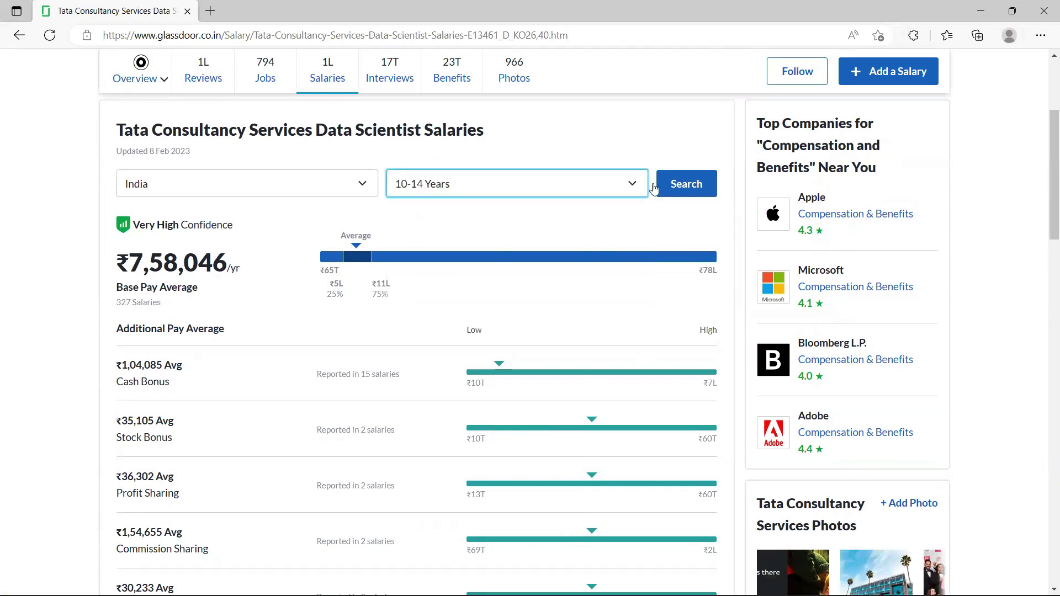
{"action": "left_click", "coordinate": [686, 184]}
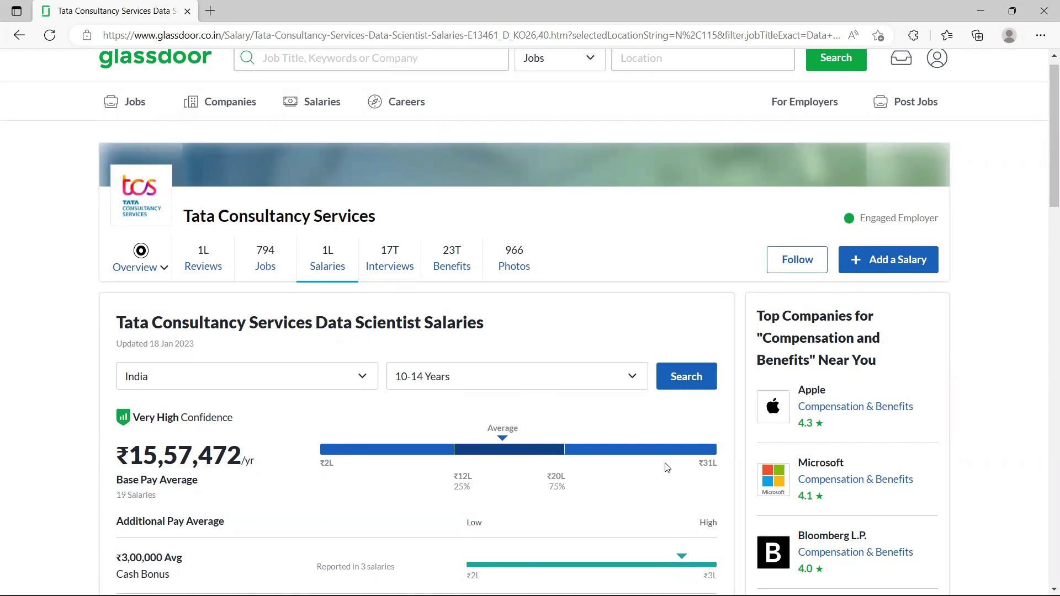
- Switch back to the Excel workbook and enter 31 in cell E4 under Glassdoor max
{"action": "key", "text": "alt+Tab"}
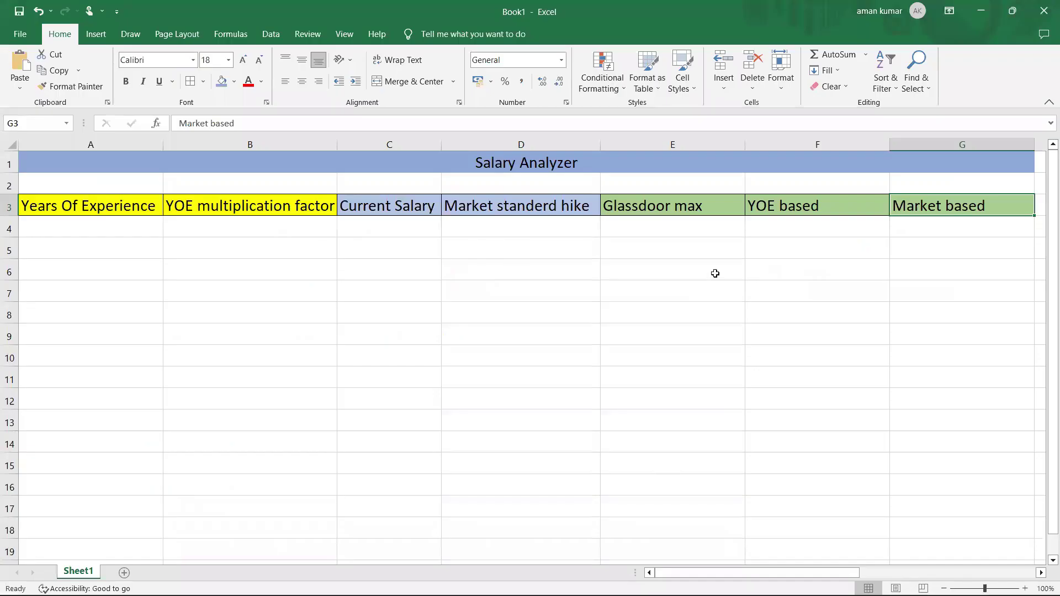
{"action": "left_click", "coordinate": [649, 228]}
{"action": "type", "text": "31"}
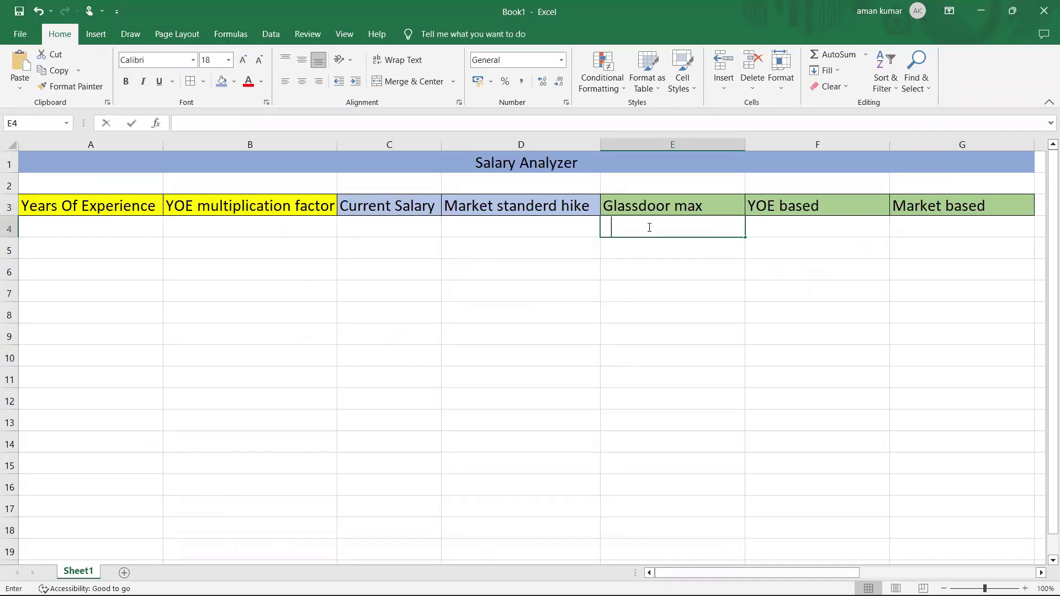
{"action": "key", "text": "Return"}
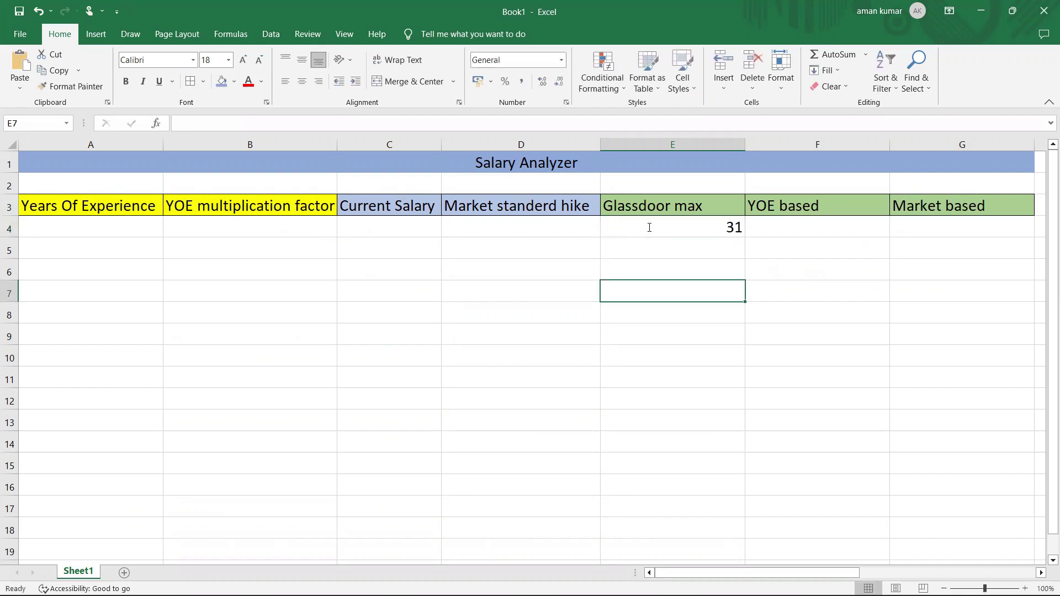
{"action": "left_click", "coordinate": [653, 226]}
- Recheck the experience range on the Glassdoor page, then enter 10 in cell A4 under Years Of Experience
{"action": "key", "text": "alt+Tab"}
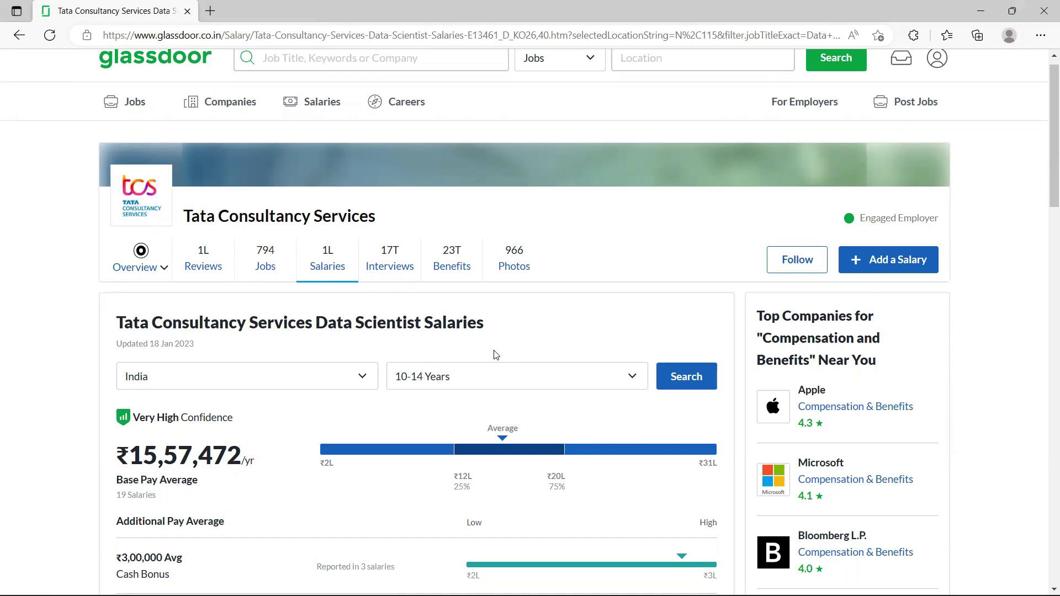
{"action": "key", "text": "alt+Tab"}
{"action": "left_click", "coordinate": [127, 229]}
{"action": "type", "text": "10"}
{"action": "key", "text": "Tab"}
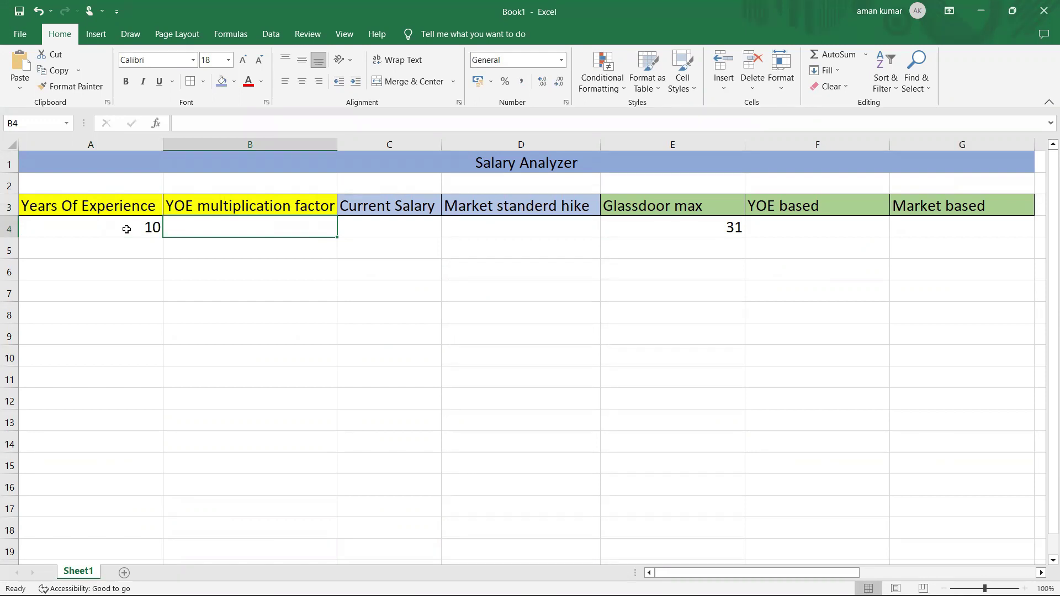
- Fill in row 4 with a YOE multiplication factor of 2.5, a Current Salary of 20 and a Market standerd hike of 1.5
{"action": "double_click", "coordinate": [208, 231]}
{"action": "type", "text": "2.5"}
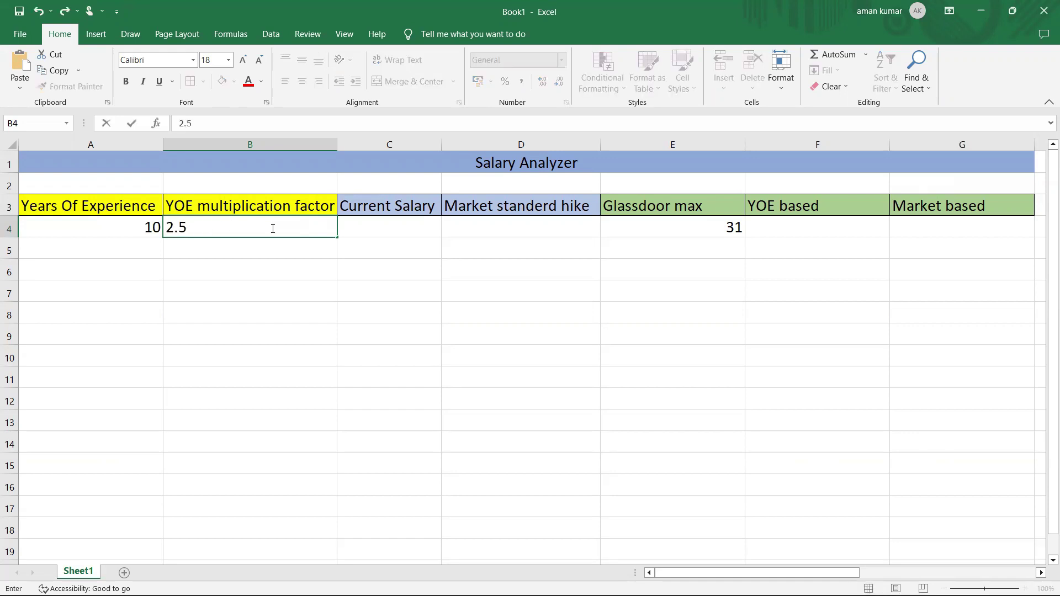
{"action": "left_click", "coordinate": [374, 226]}
{"action": "type", "text": "20"}
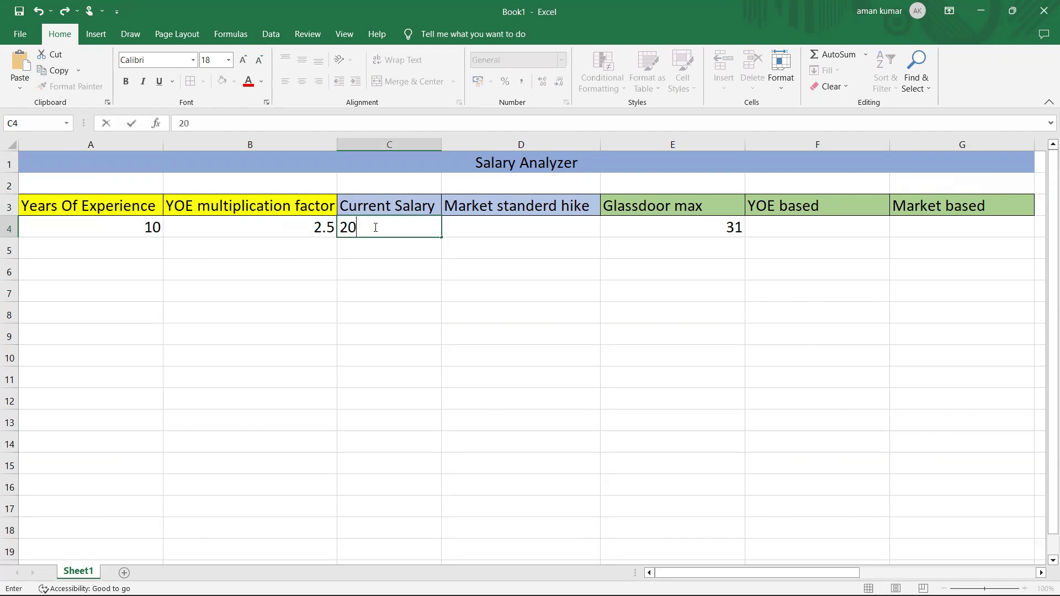
{"action": "double_click", "coordinate": [491, 229]}
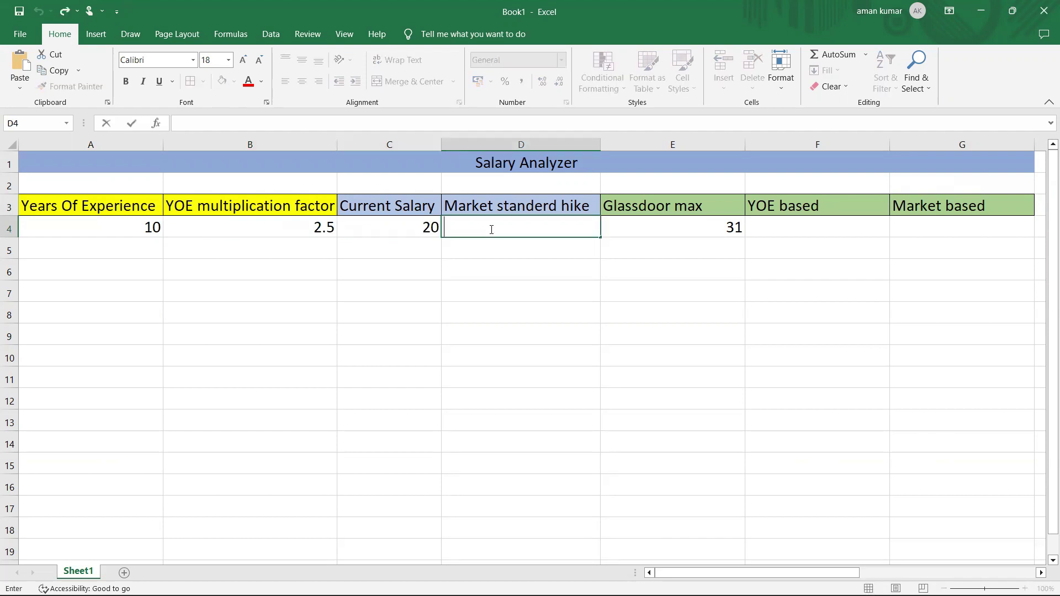
{"action": "type", "text": "1.5"}
- Calculate the YOE based salary in F4 by multiplying years of experience by the YOE factor with =A4*B4
{"action": "left_click", "coordinate": [780, 227]}
{"action": "type", "text": "="}
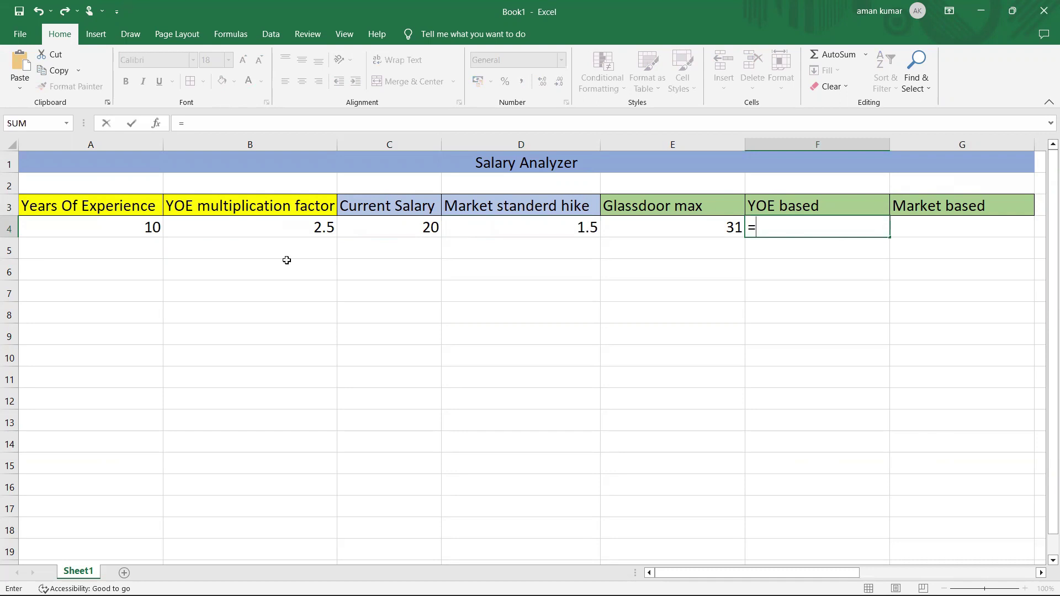
{"action": "left_click", "coordinate": [98, 227]}
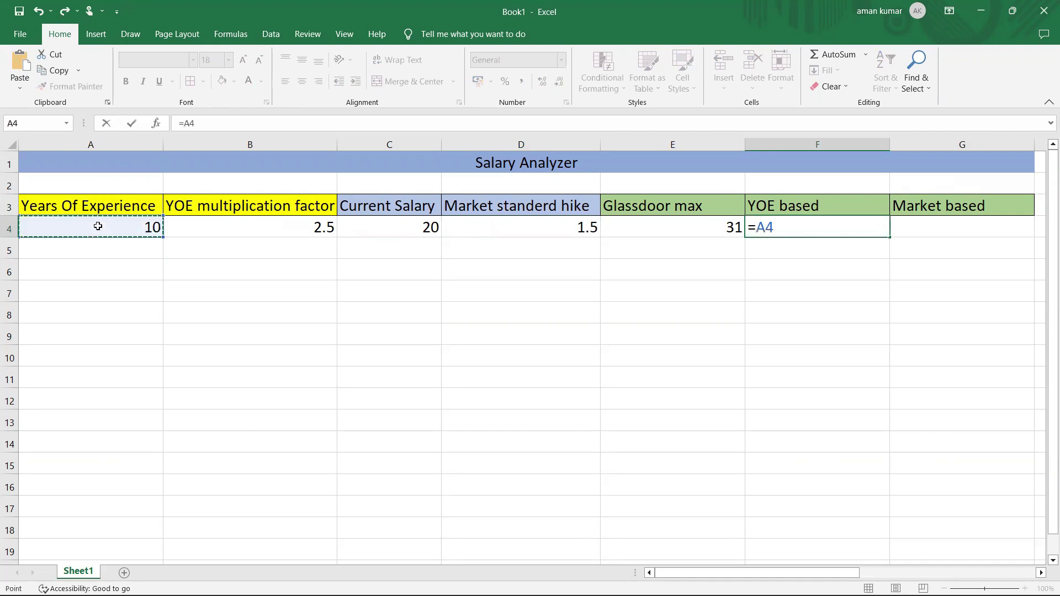
{"action": "type", "text": "*"}
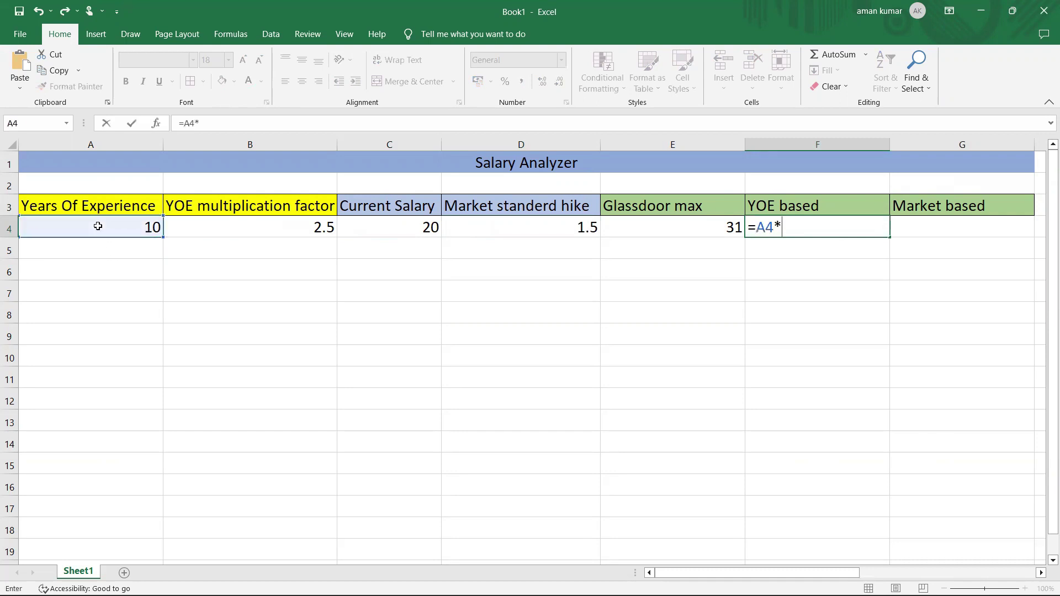
{"action": "left_click", "coordinate": [197, 227]}
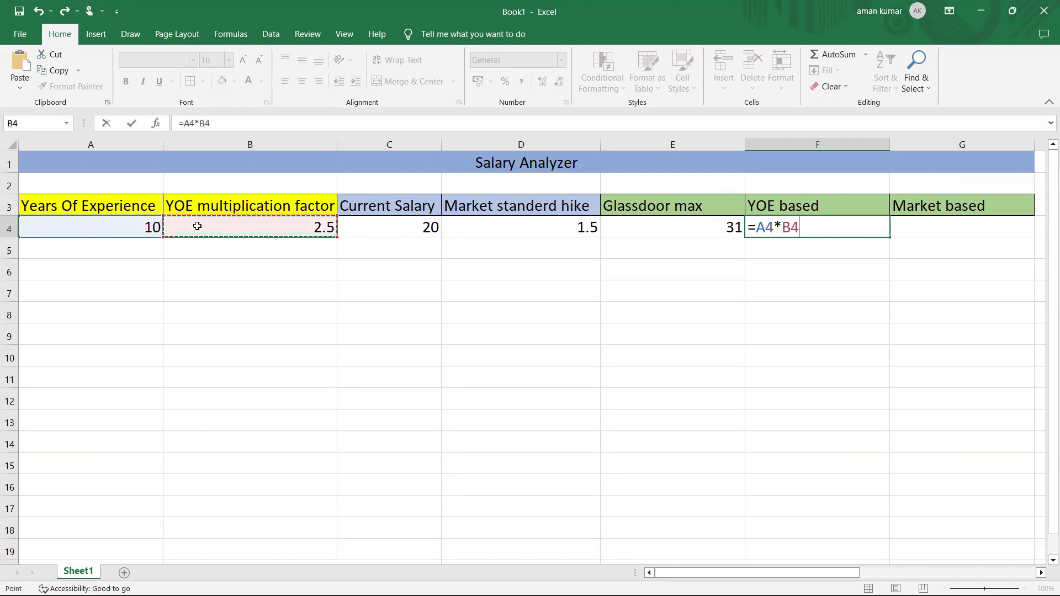
{"action": "key", "text": "Return"}
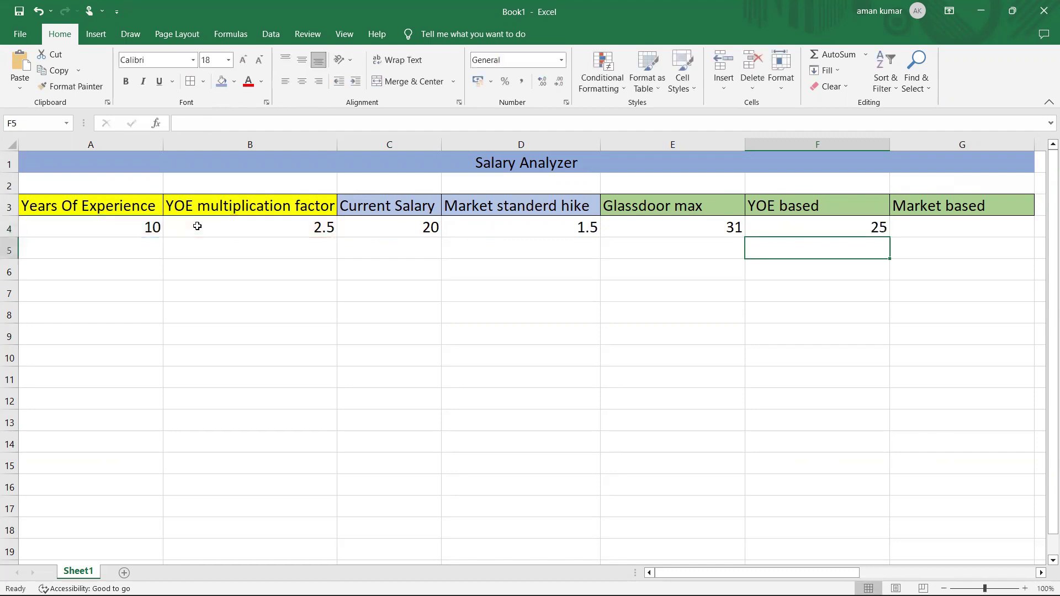
- Calculate the Market based salary in G4 by multiplying current salary by the market hike with =C4*D4
{"action": "left_click", "coordinate": [903, 226]}
{"action": "type", "text": "="}
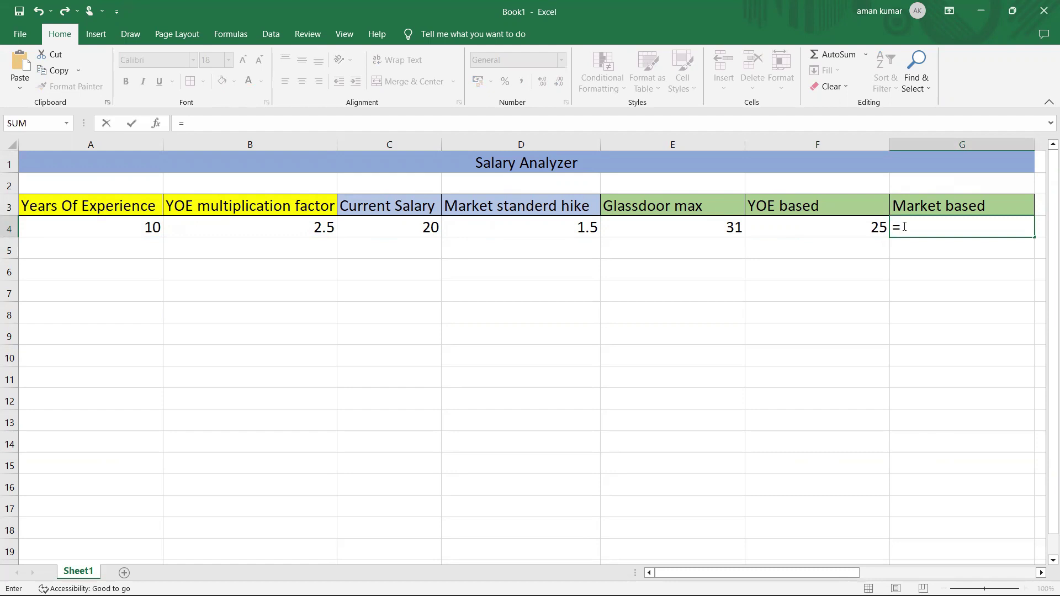
{"action": "left_click", "coordinate": [375, 224]}
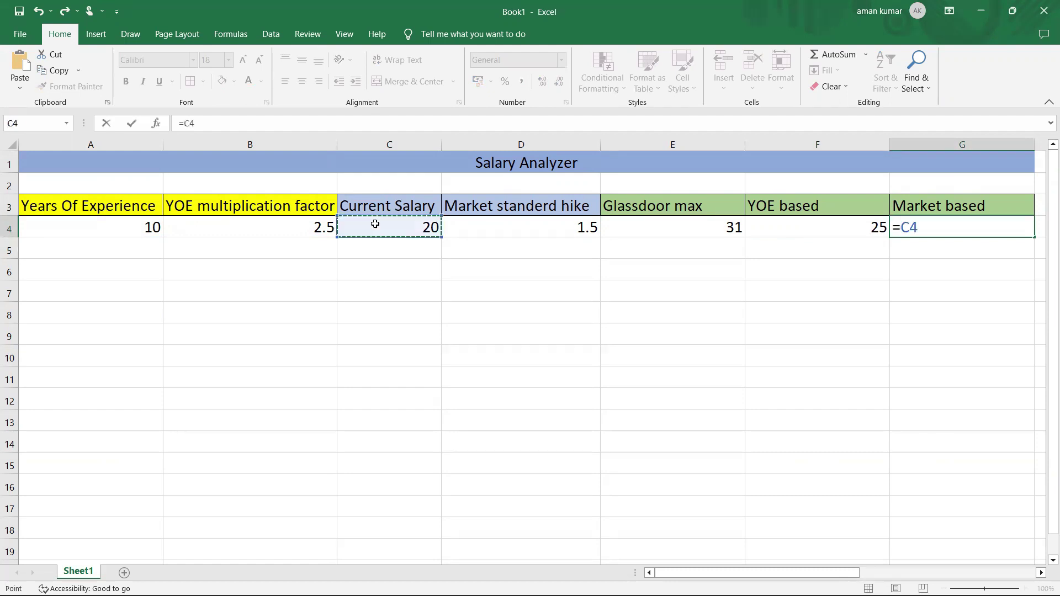
{"action": "type", "text": "*"}
{"action": "left_click", "coordinate": [491, 232]}
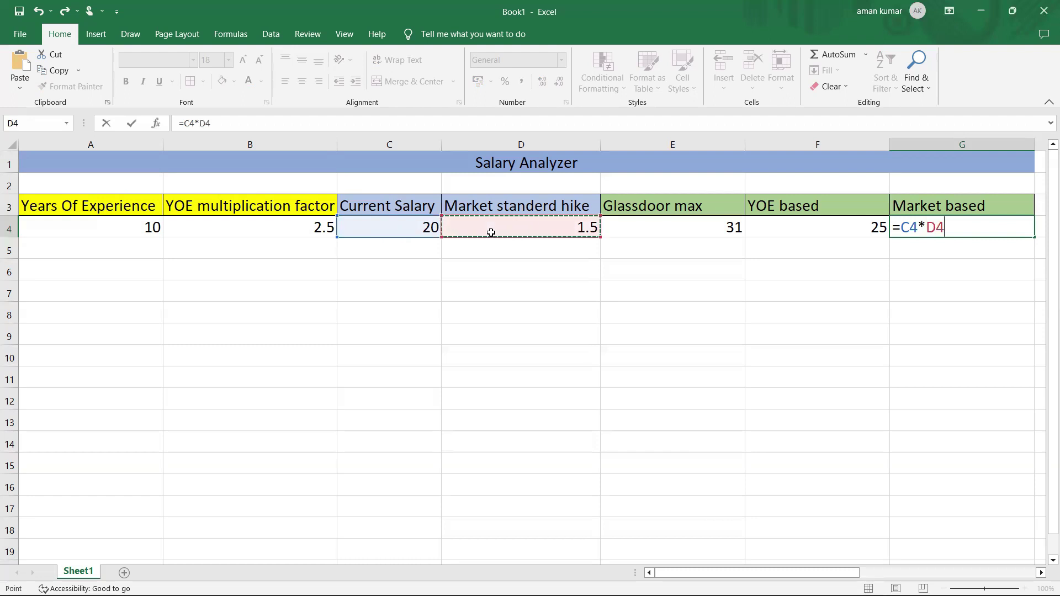
{"action": "key", "text": "Return"}
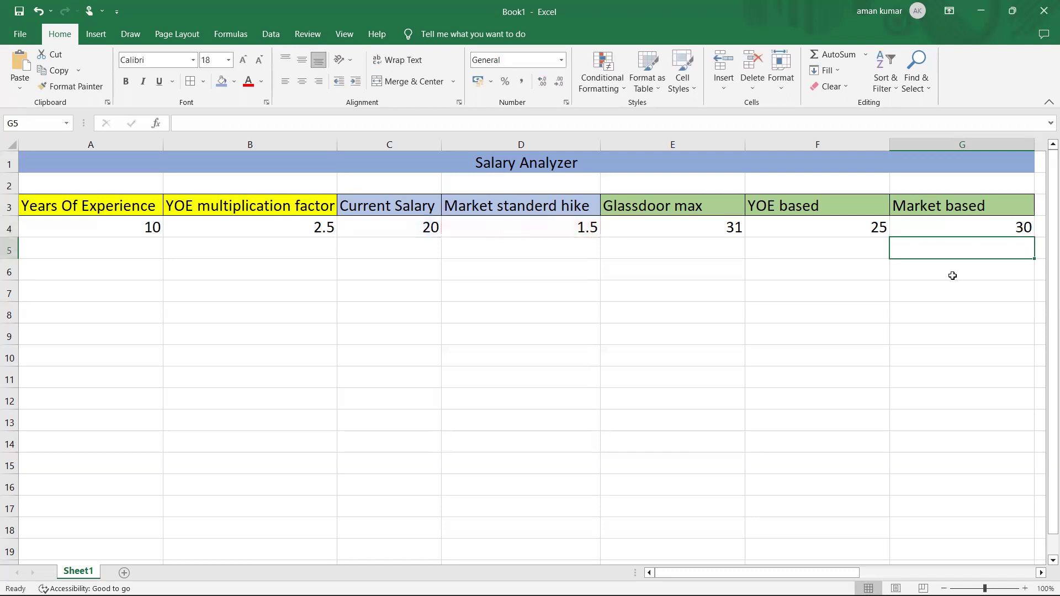
- Shade the three salary estimate cells E4:G4 with the gold theme fill colour
{"action": "left_click_drag", "start_coordinate": [664, 233], "coordinate": [963, 231]}
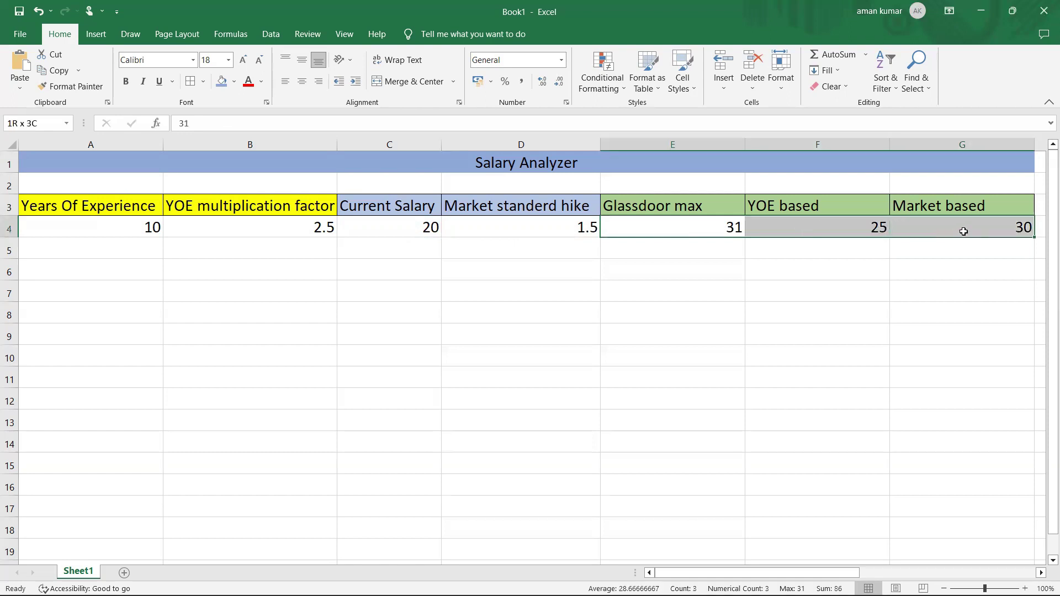
{"action": "left_click", "coordinate": [234, 82]}
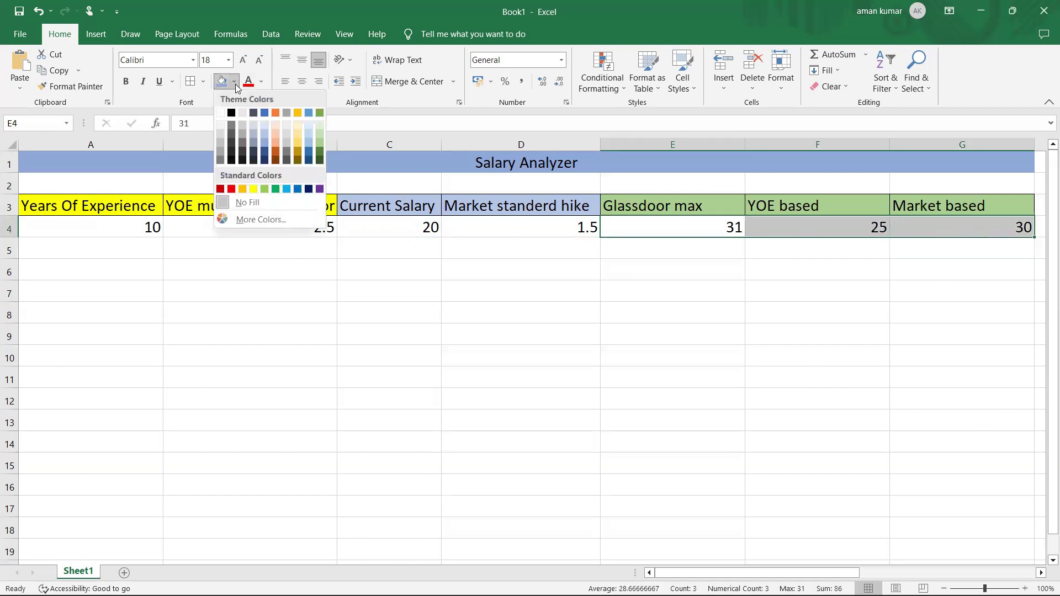
{"action": "left_click", "coordinate": [303, 114]}
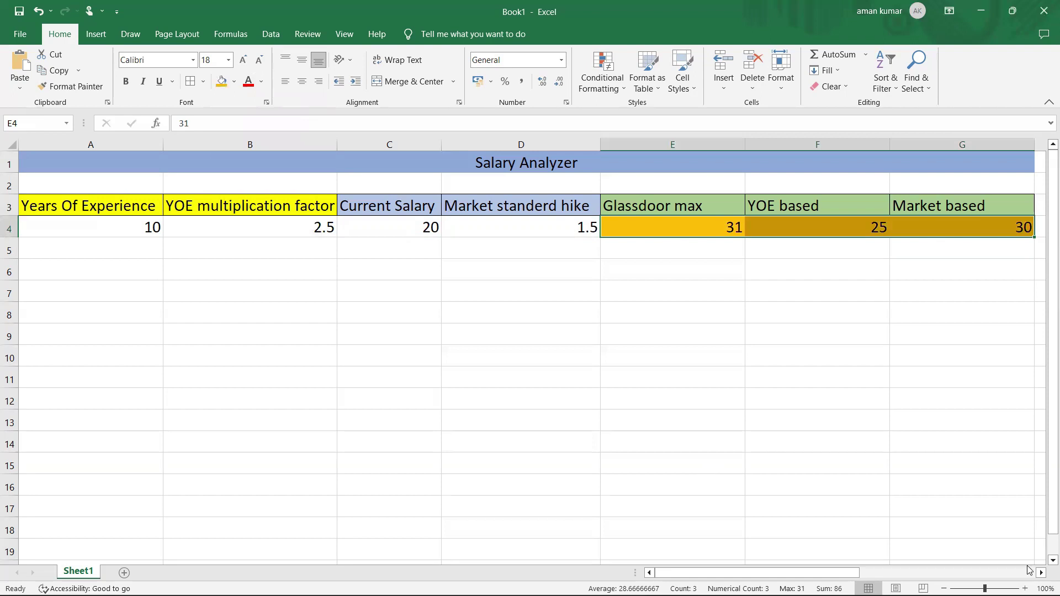
{"action": "left_click", "coordinate": [1041, 575]}
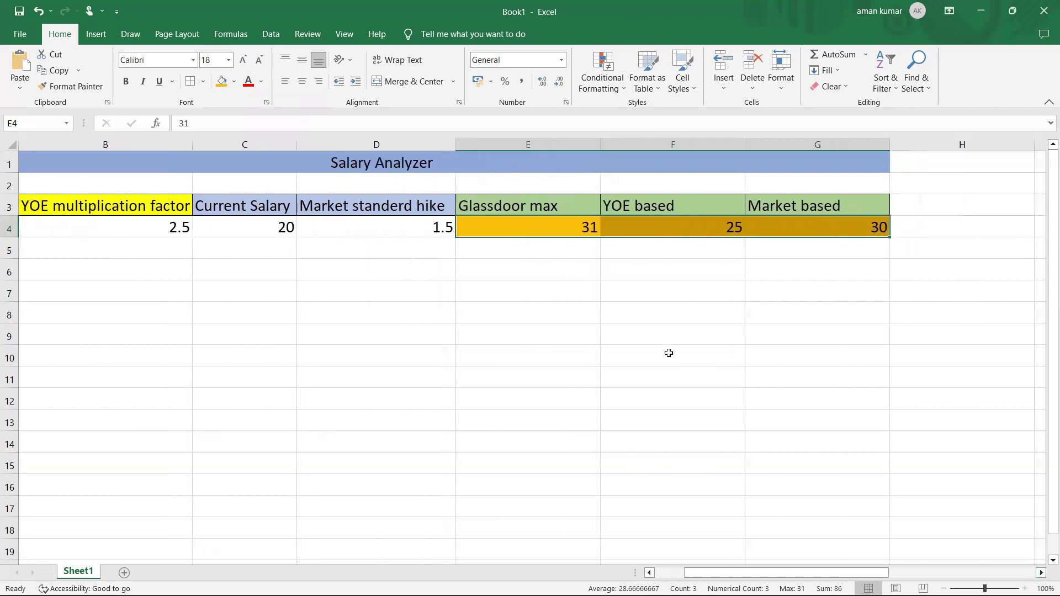
{"action": "left_click", "coordinate": [670, 352]}
- Review the Glassdoor max and YOE based cells, and switch to the Glassdoor page to check the 10-14 Years salary range
{"action": "left_click", "coordinate": [537, 227]}
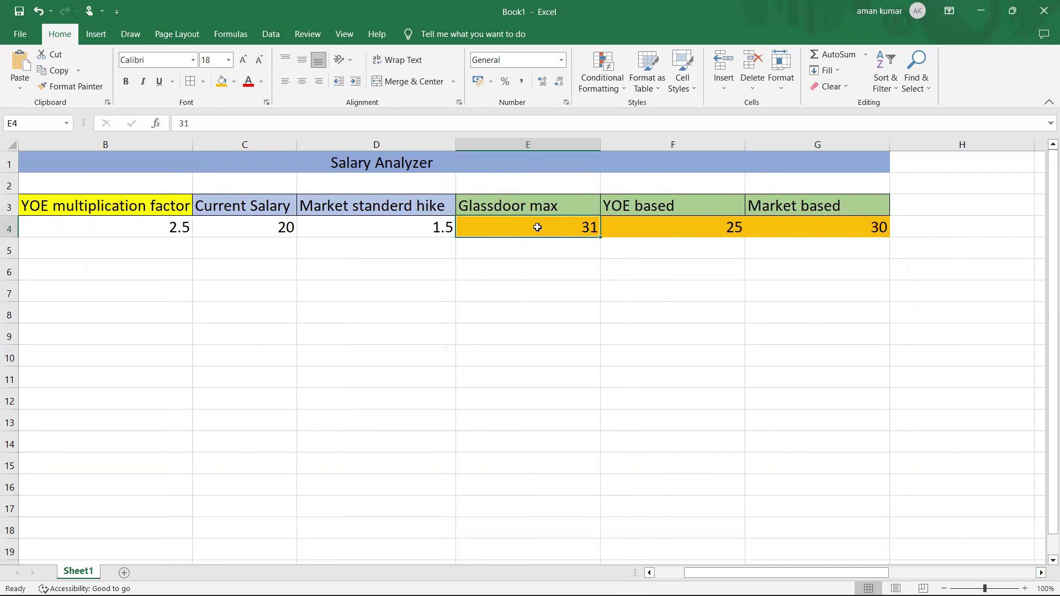
{"action": "left_click", "coordinate": [640, 232]}
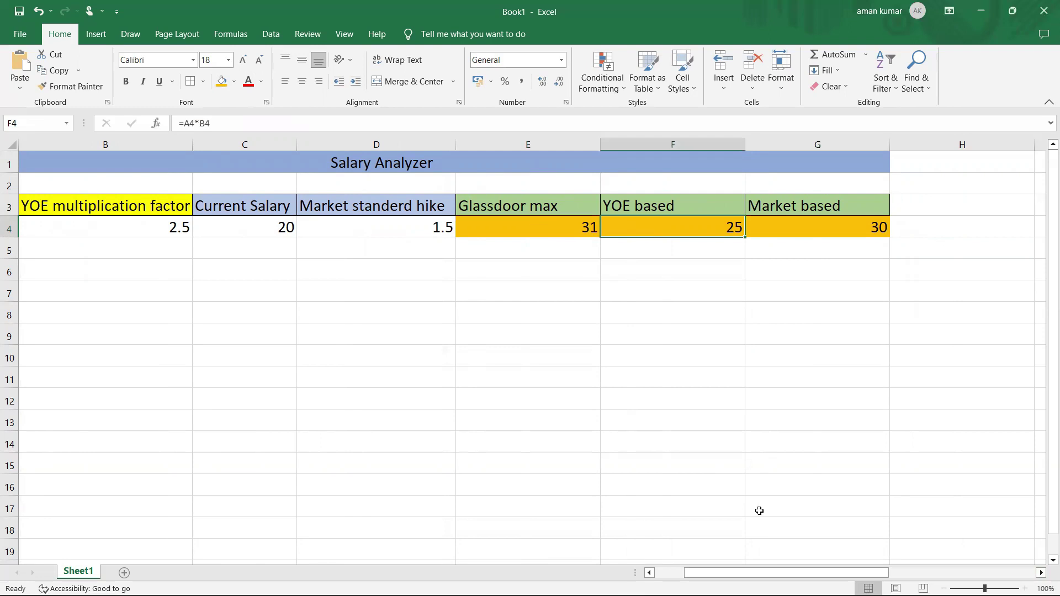
{"action": "left_click_drag", "start_coordinate": [787, 573], "coordinate": [758, 573]}
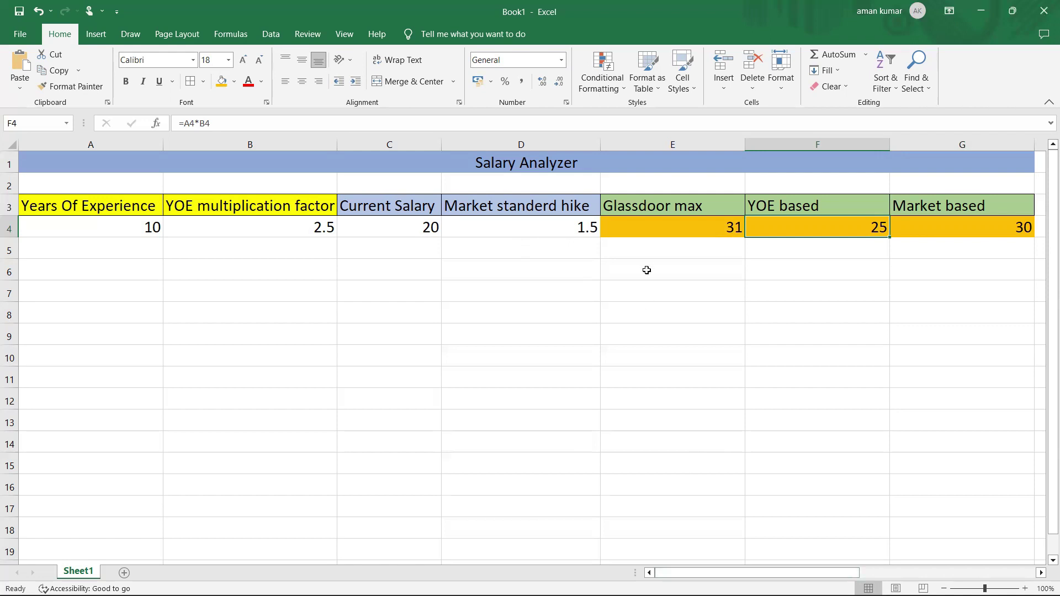
{"action": "key", "text": "alt+Tab"}
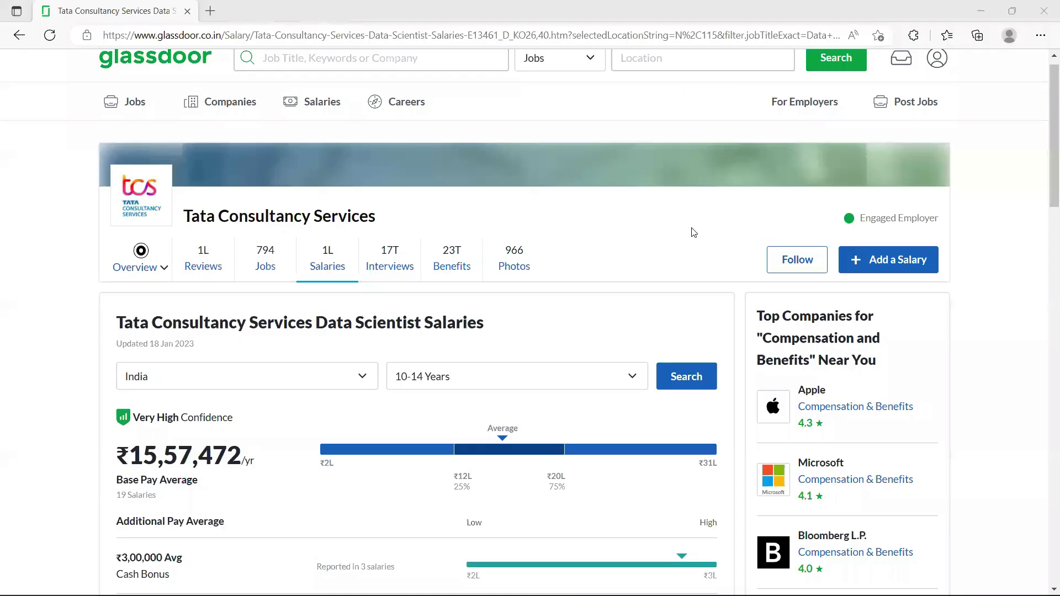
{"action": "left_click", "coordinate": [563, 392]}
{"action": "left_click", "coordinate": [533, 349]}
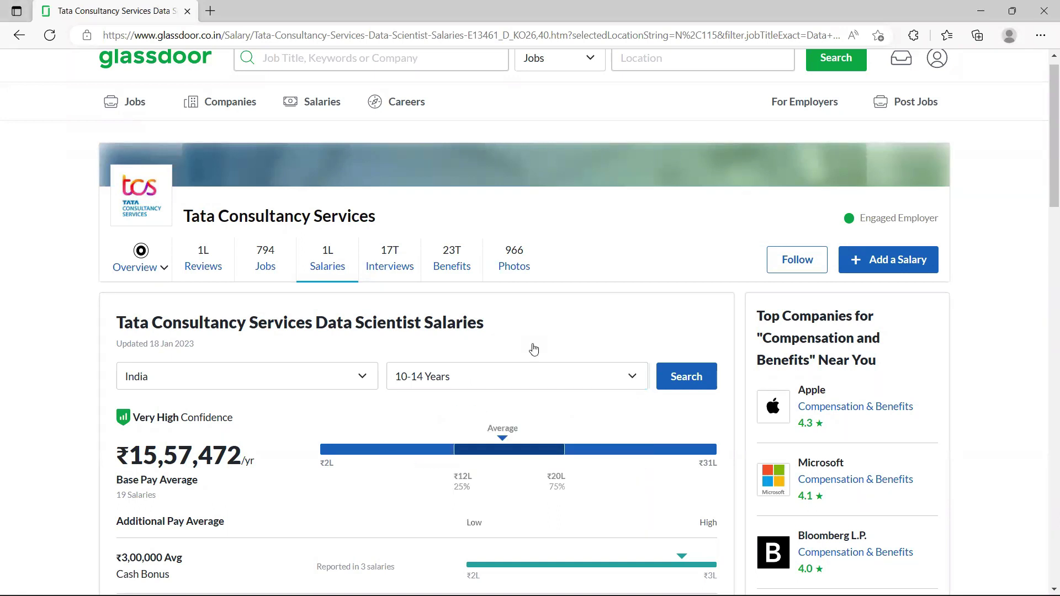
- Switch back to the Excel workbook and change the fill of the YOE based cell F4 to light gray
{"action": "key", "text": "alt+Tab"}
{"action": "left_click_drag", "start_coordinate": [793, 570], "coordinate": [848, 577]}
{"action": "left_click_drag", "start_coordinate": [849, 577], "coordinate": [853, 576]}
{"action": "left_click", "coordinate": [564, 370]}
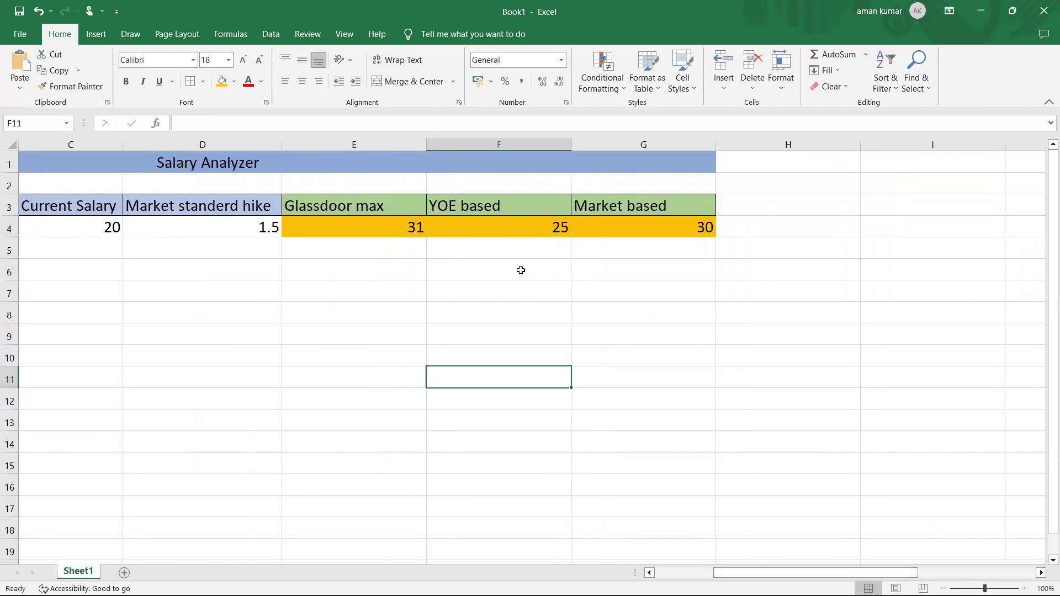
{"action": "left_click", "coordinate": [503, 225]}
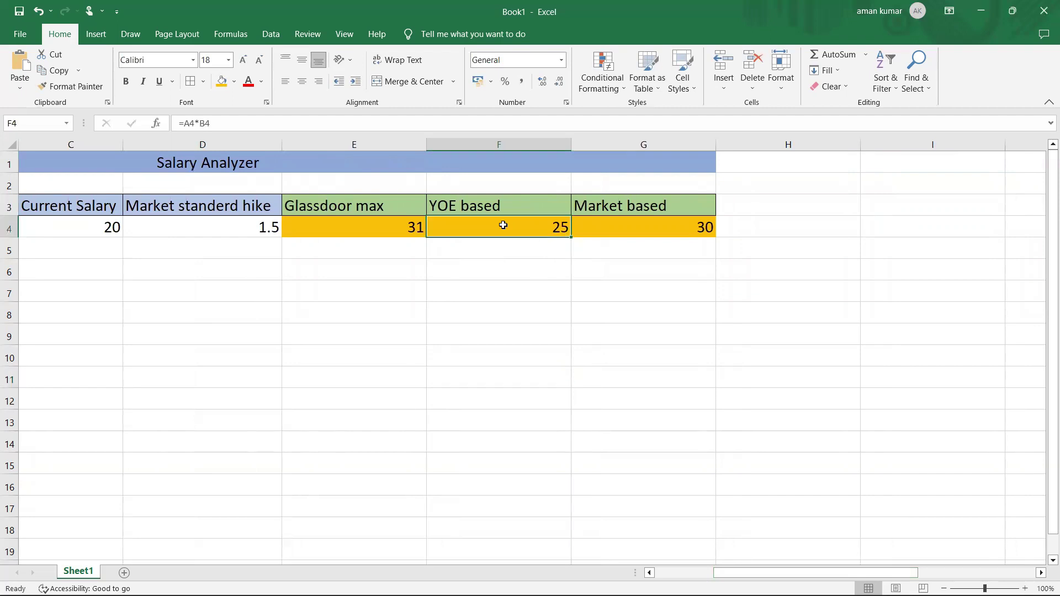
{"action": "left_click", "coordinate": [235, 83]}
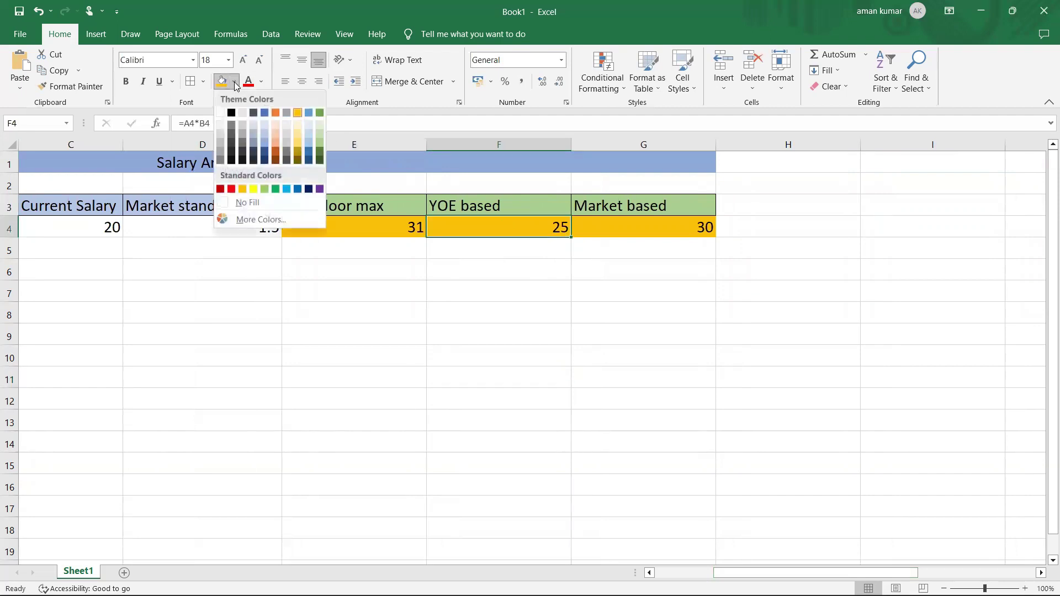
{"action": "left_click", "coordinate": [243, 114]}
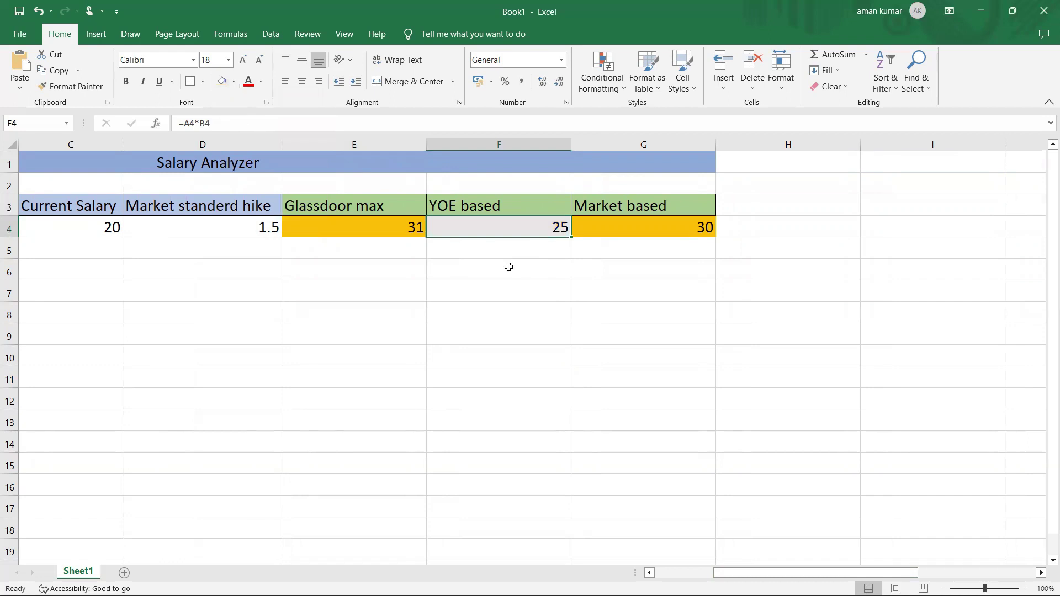
{"action": "key", "text": "Down"}
{"action": "key", "text": "Down"}
{"action": "key", "text": "Down"}
{"action": "key", "text": "Down"}
- Compare the Glassdoor max and Market based estimates in row 4, and review the YOE multiplication factor and Market standerd hike behind the estimates
{"action": "left_click", "coordinate": [333, 223]}
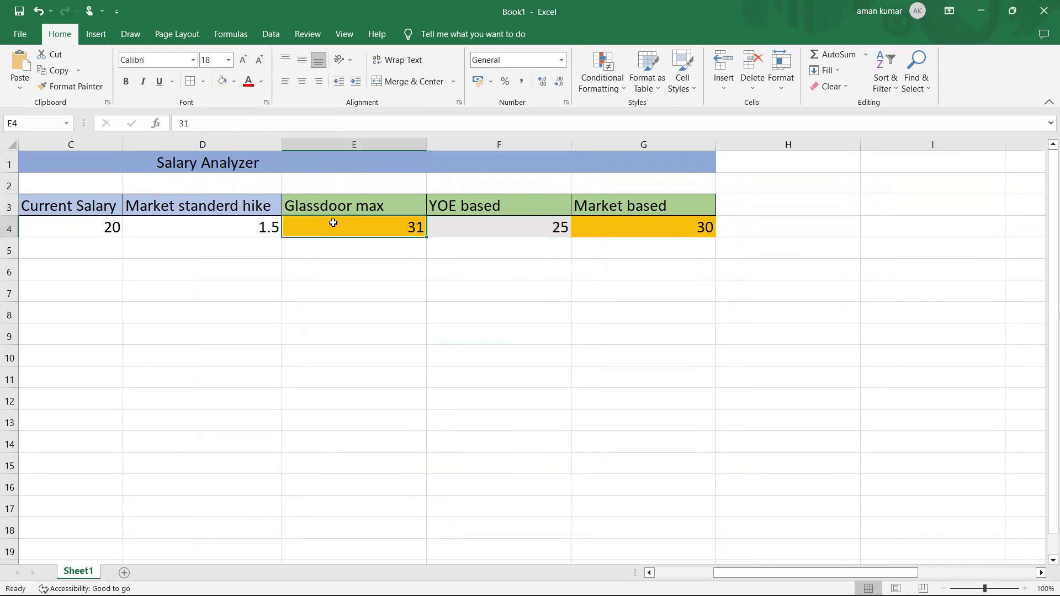
{"action": "left_click", "coordinate": [635, 228]}
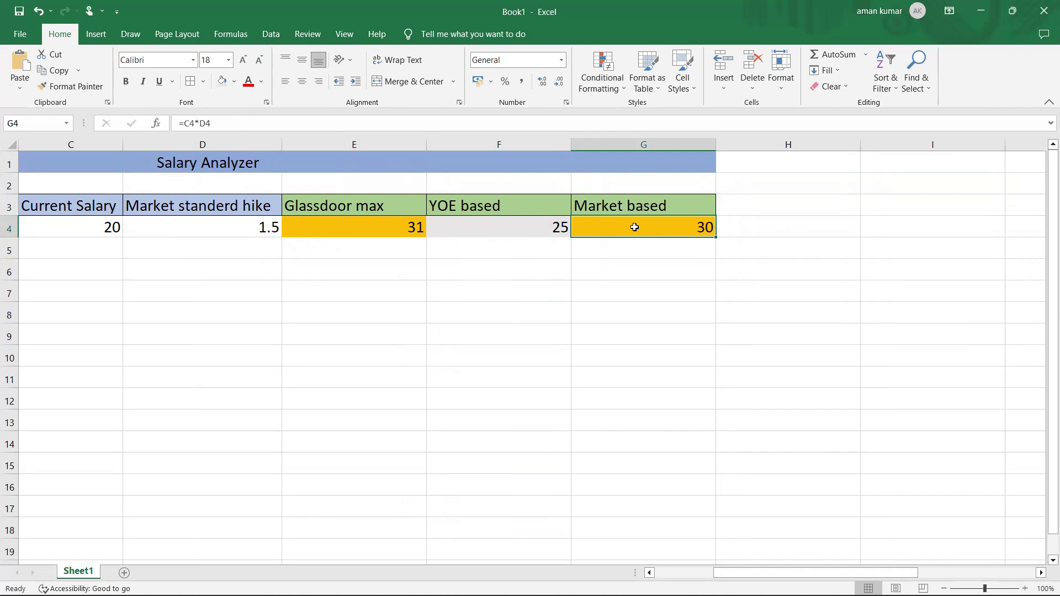
{"action": "left_click", "coordinate": [391, 229]}
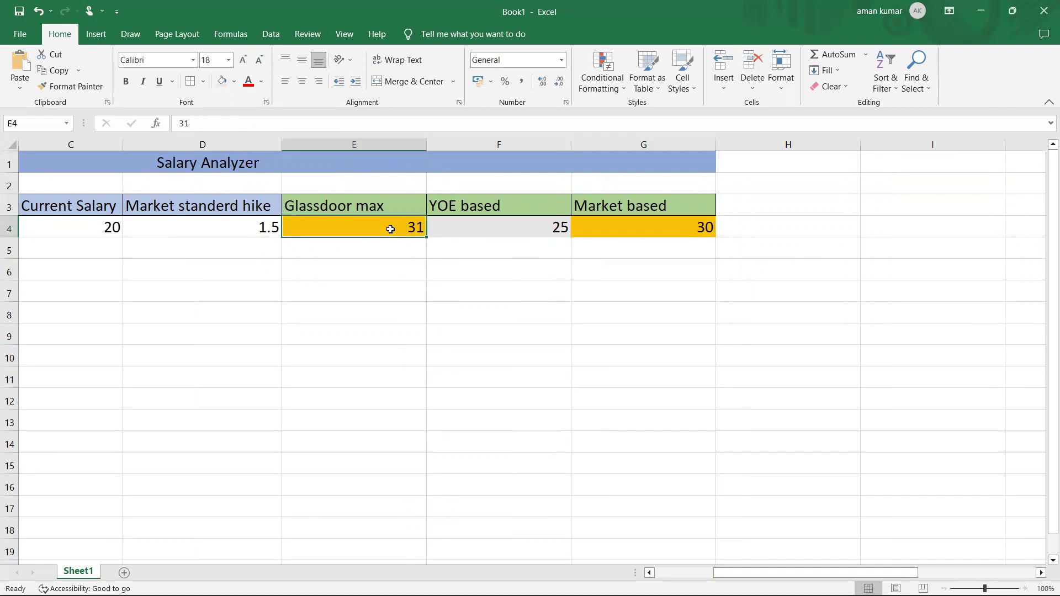
{"action": "left_click_drag", "start_coordinate": [726, 574], "coordinate": [651, 573]}
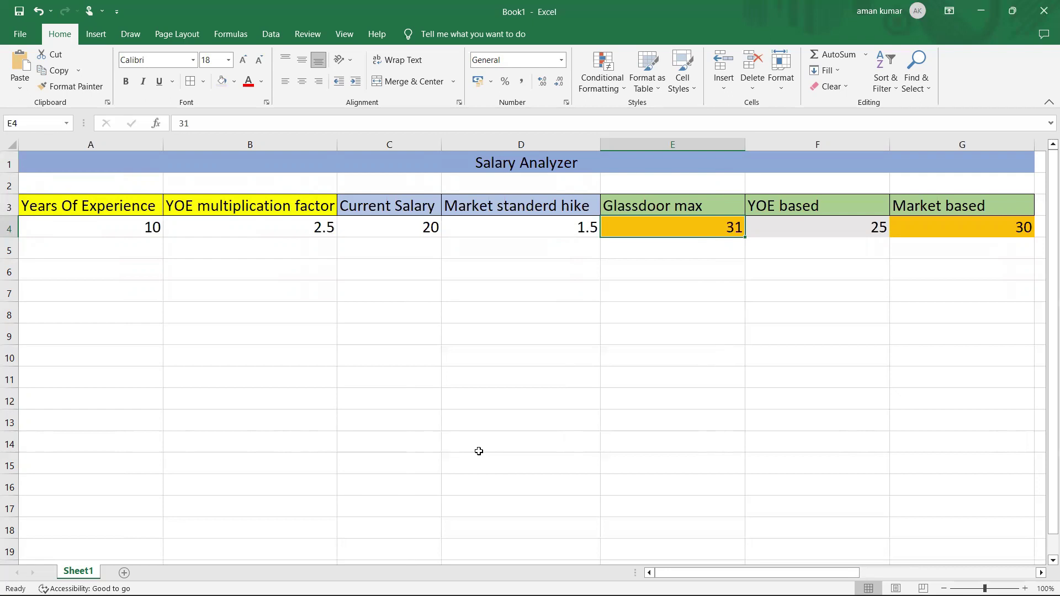
{"action": "left_click", "coordinate": [255, 225]}
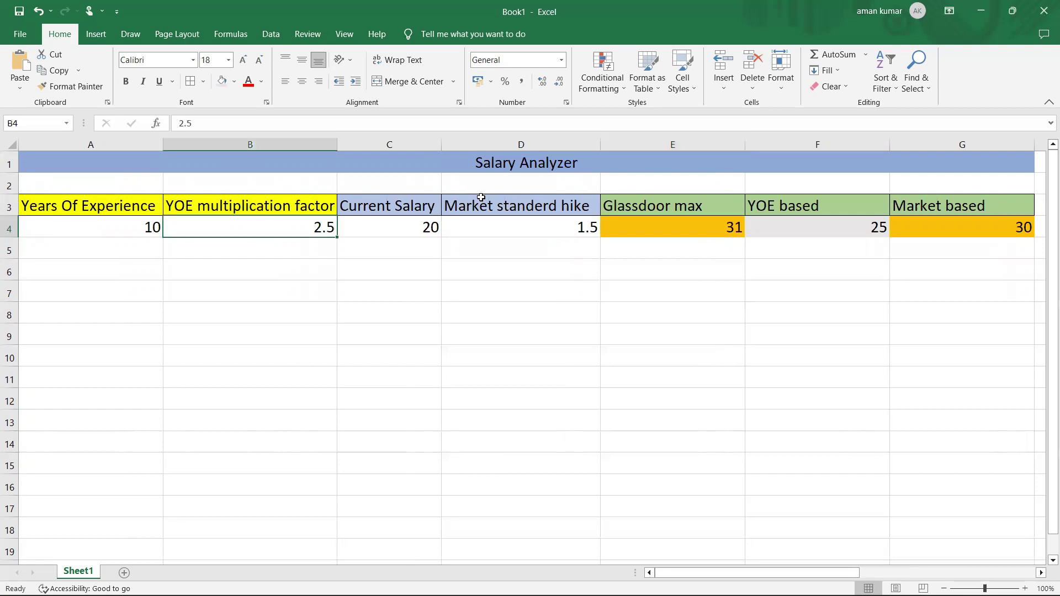
{"action": "left_click", "coordinate": [512, 226]}
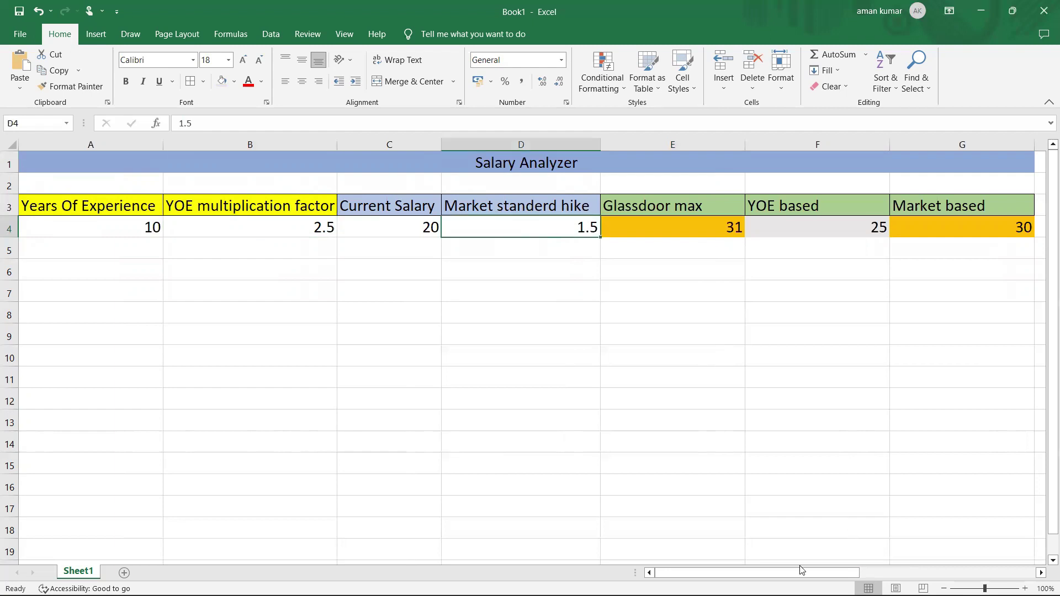
{"action": "left_click_drag", "start_coordinate": [788, 574], "coordinate": [848, 573]}
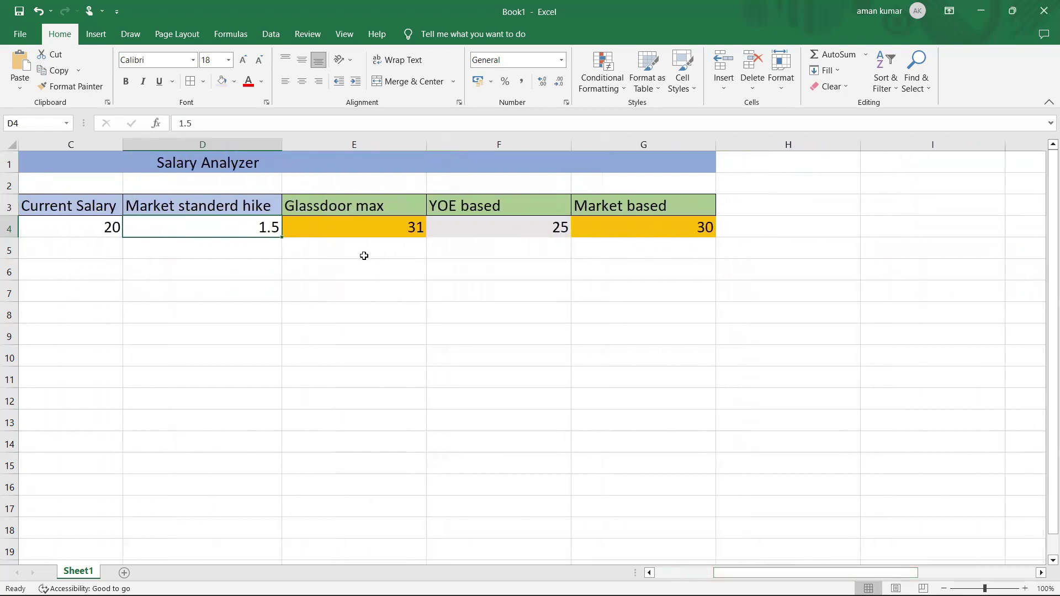
{"action": "left_click_drag", "start_coordinate": [350, 235], "coordinate": [647, 233]}
{"action": "left_click", "coordinate": [632, 289]}
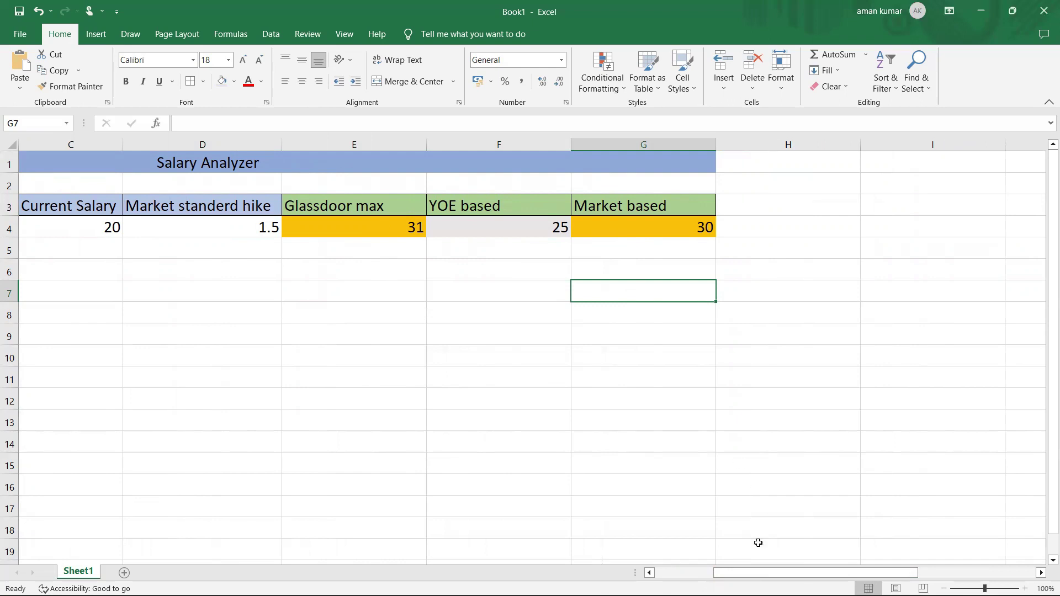
{"action": "left_click_drag", "start_coordinate": [747, 572], "coordinate": [653, 423]}
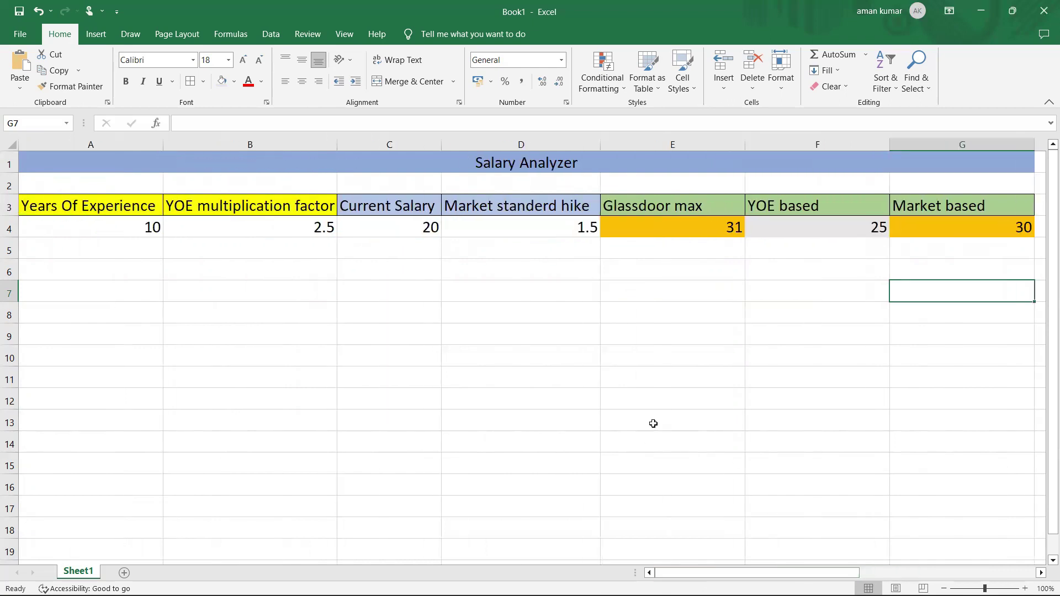